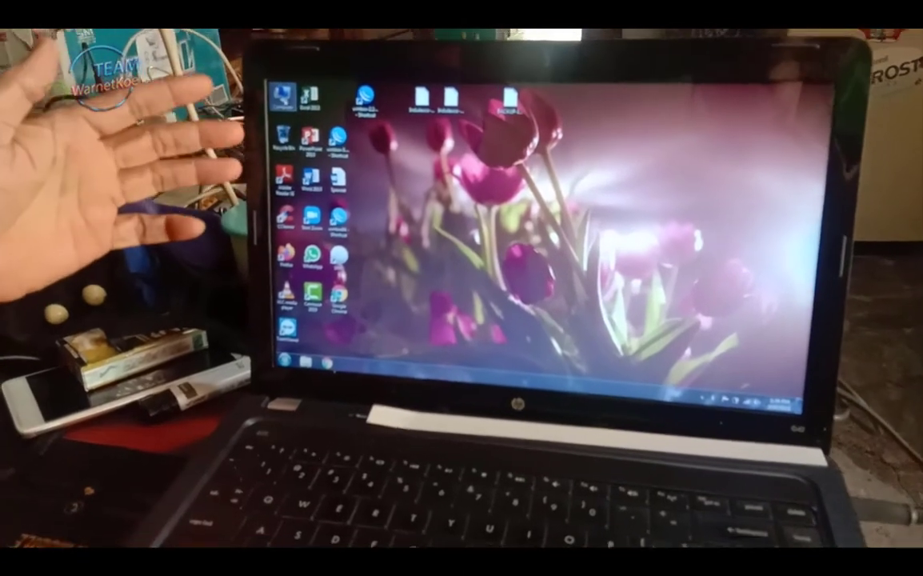
Step: Open the laptop's system properties from the Computer icon and go to Device Manager to check the Wi-Fi driver
{"action": "right_click", "coordinate": [279, 61]}
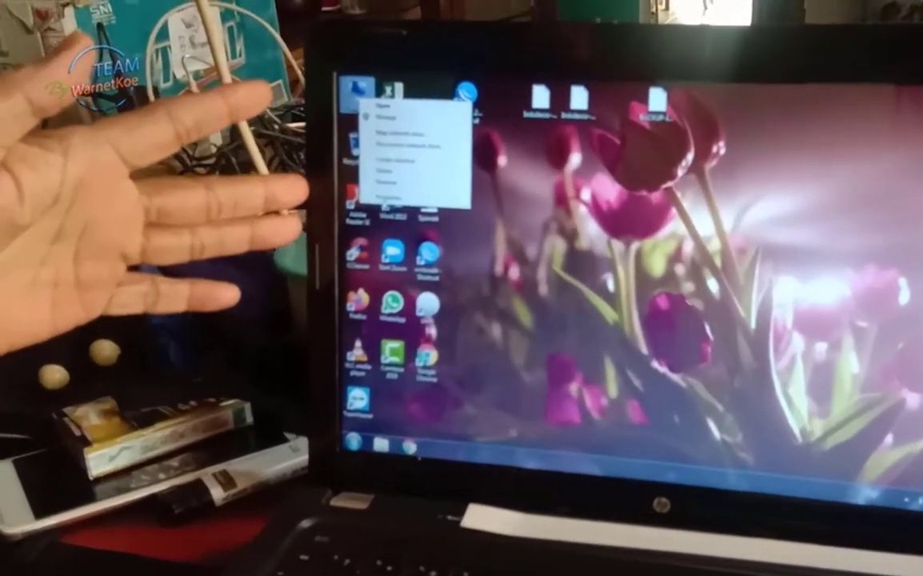
{"action": "left_click", "coordinate": [352, 199]}
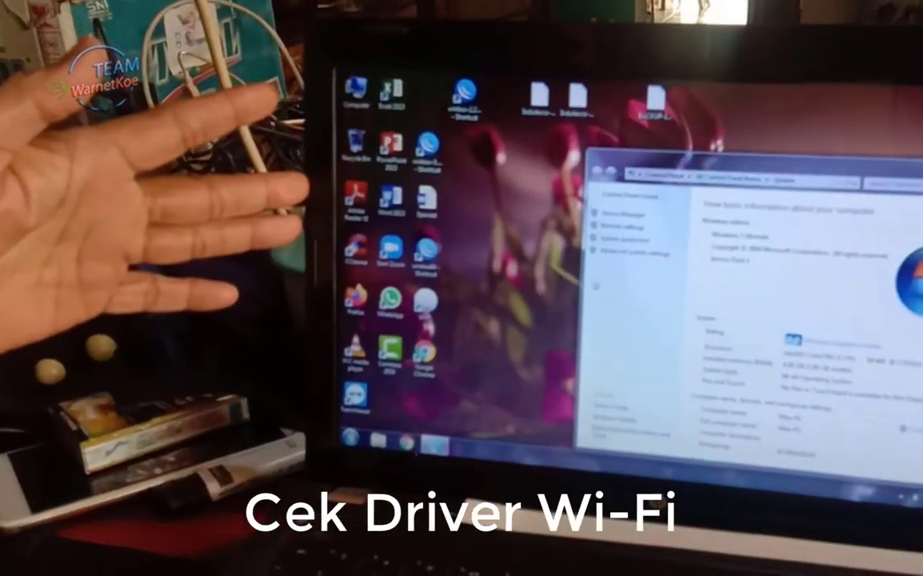
{"action": "left_click", "coordinate": [629, 216]}
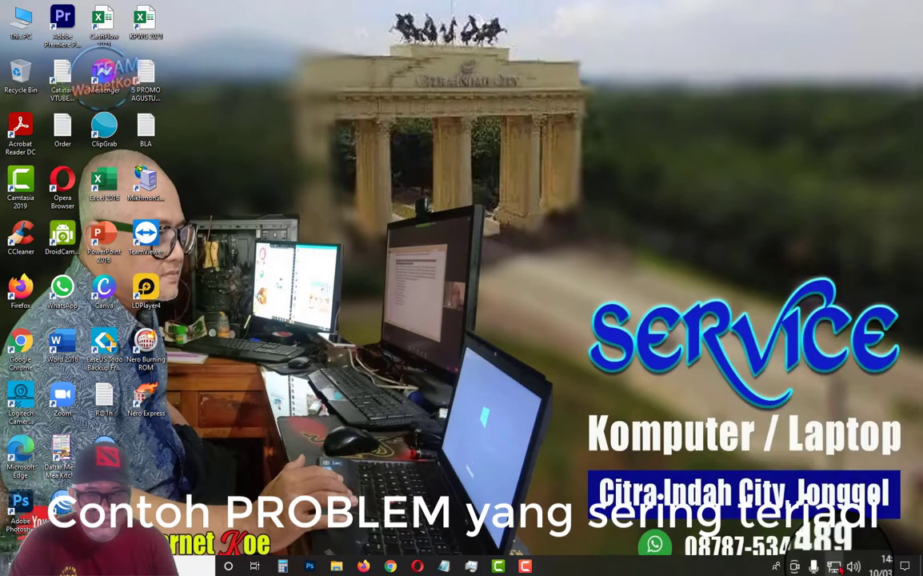
Step: Open the network and Internet settings and bring up Network and Sharing Center in a maximized window
{"action": "left_click", "coordinate": [835, 566]}
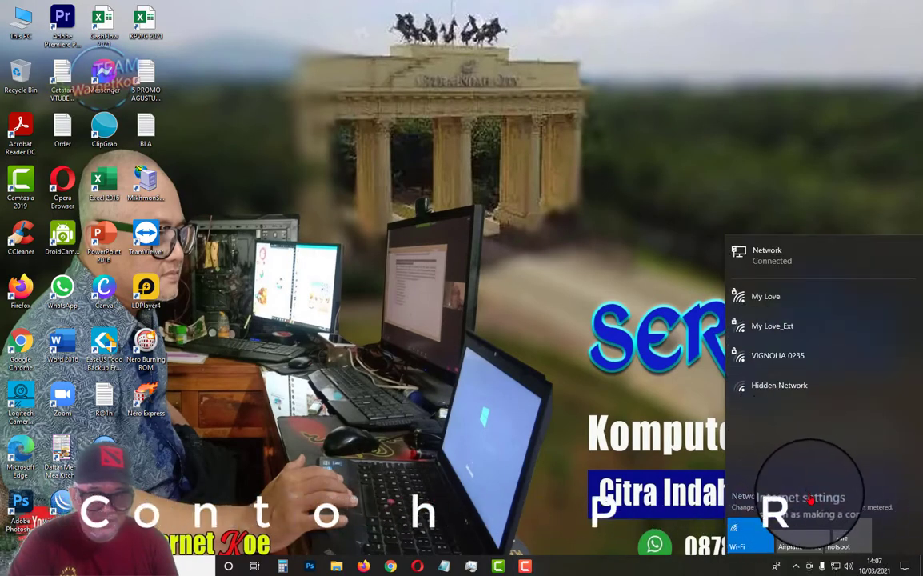
{"action": "left_click", "coordinate": [811, 500]}
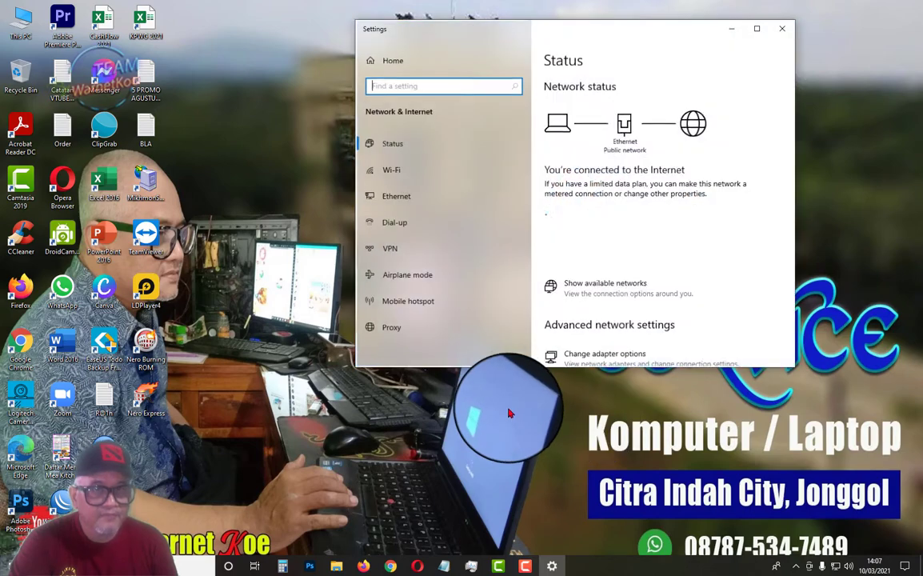
{"action": "left_click", "coordinate": [757, 28]}
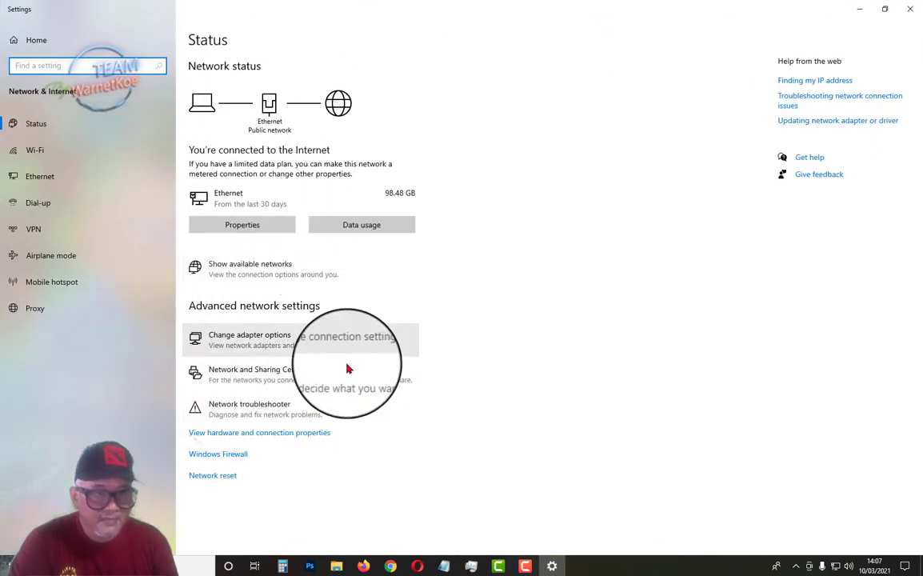
{"action": "left_click", "coordinate": [295, 381]}
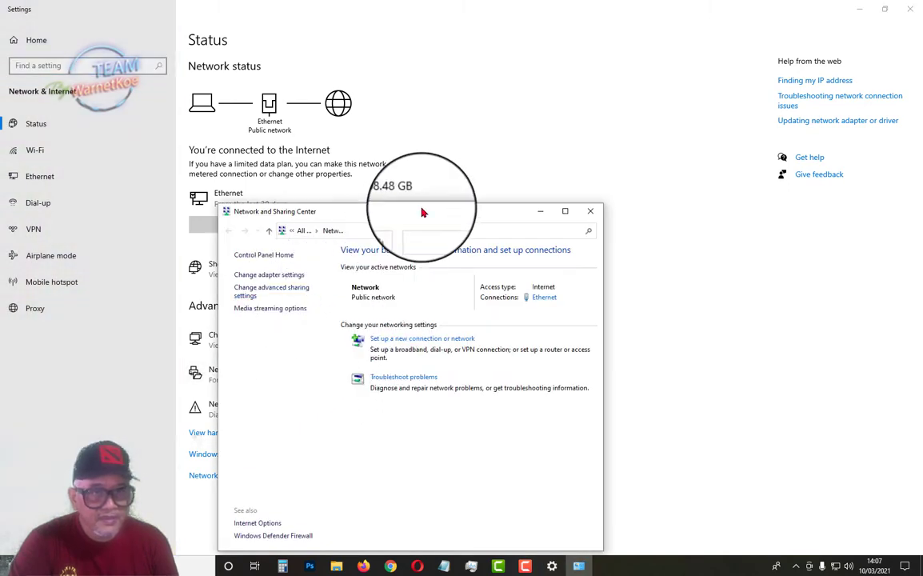
{"action": "left_click", "coordinate": [566, 213]}
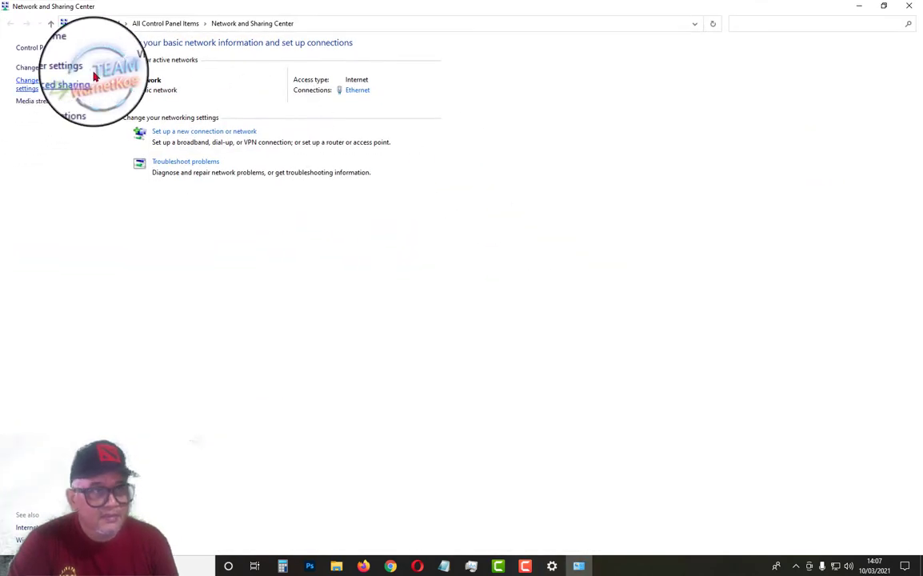
Step: Open the adapter settings and minimize the Network and Sharing Center and Settings windows behind them
{"action": "left_click", "coordinate": [60, 68]}
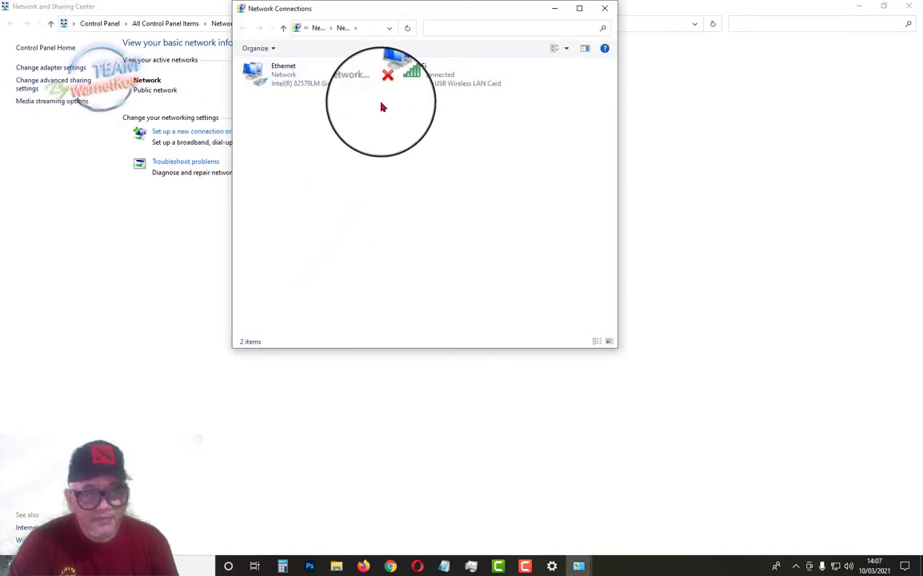
{"action": "left_click", "coordinate": [859, 7]}
{"action": "left_click", "coordinate": [859, 7]}
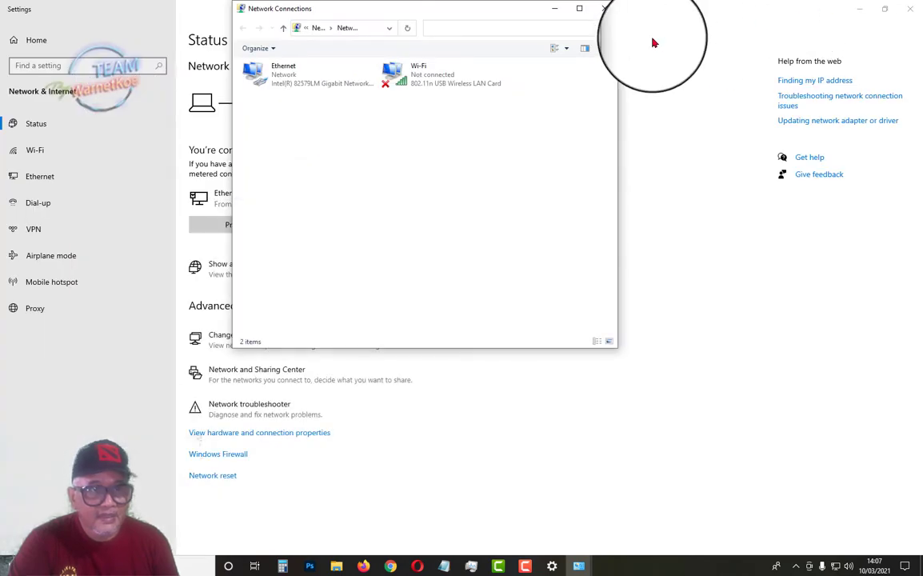
{"action": "left_click", "coordinate": [853, 21]}
{"action": "left_click", "coordinate": [849, 9]}
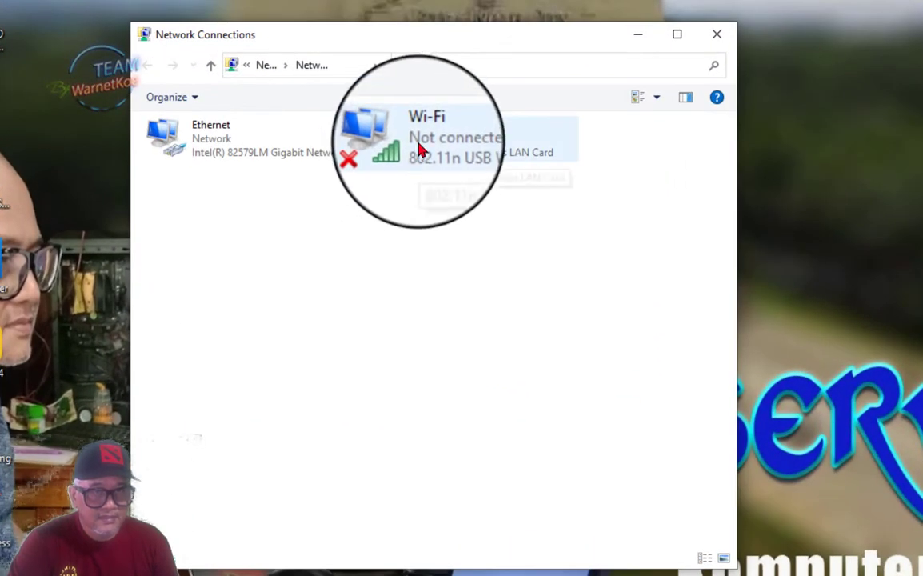
Step: Disable the Ethernet adapter in Network Connections
{"action": "left_click", "coordinate": [417, 145]}
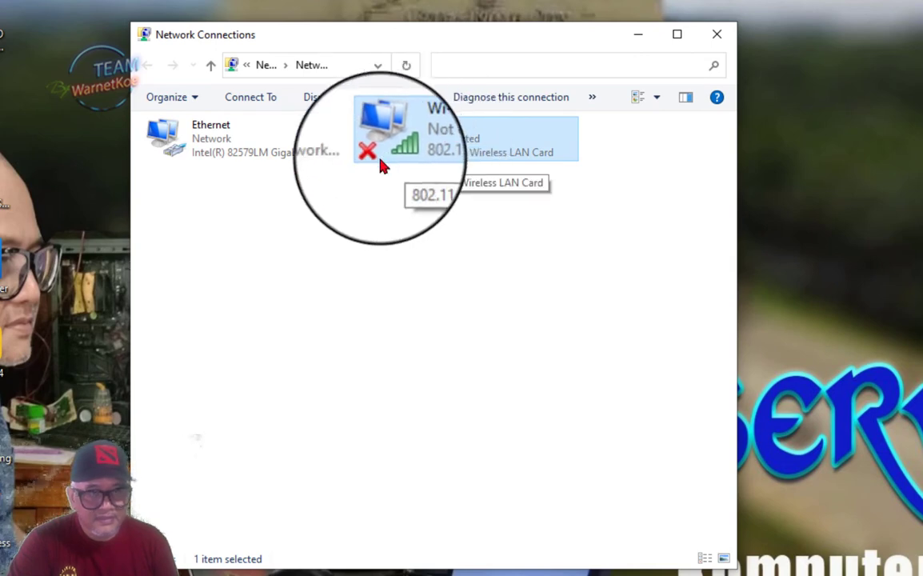
{"action": "left_click", "coordinate": [213, 146]}
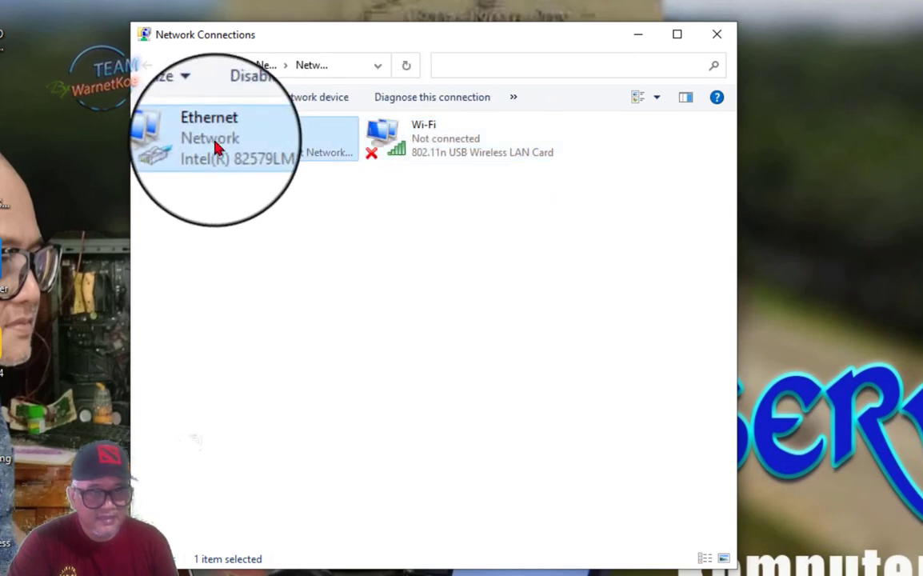
{"action": "right_click", "coordinate": [214, 146]}
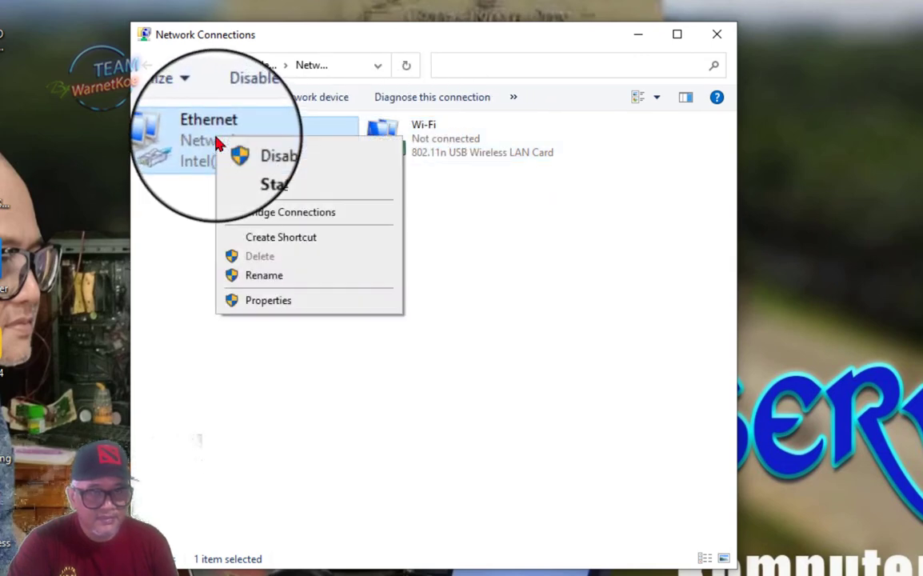
{"action": "left_click", "coordinate": [178, 185]}
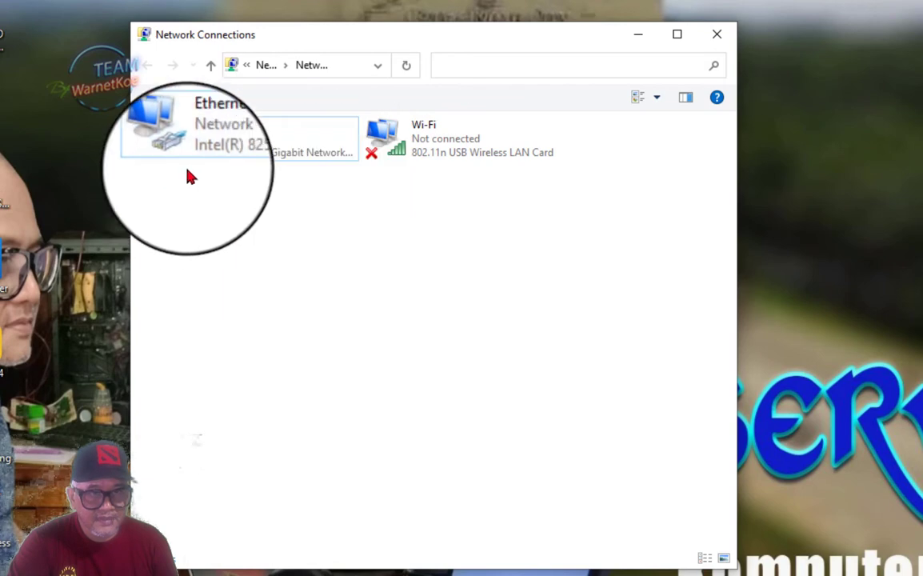
{"action": "right_click", "coordinate": [221, 135]}
{"action": "left_click", "coordinate": [258, 144]}
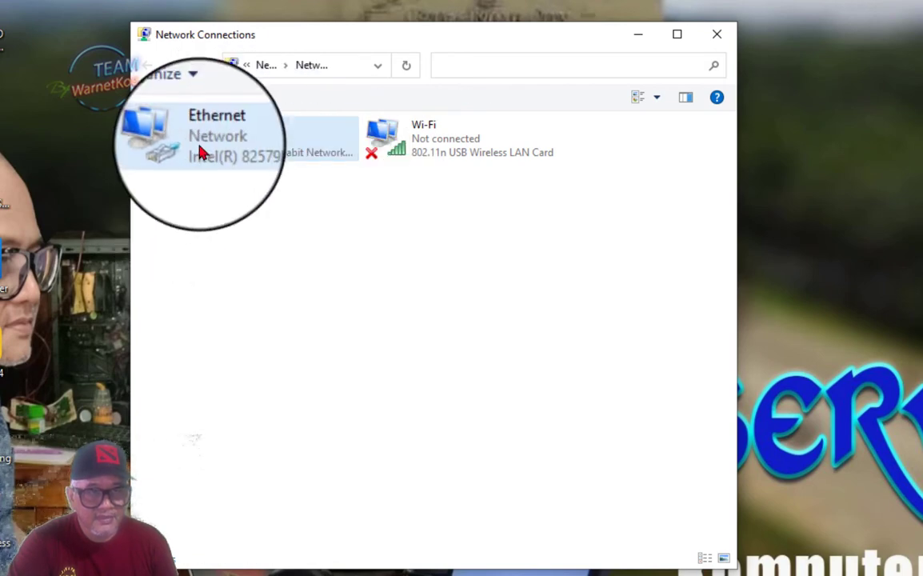
{"action": "right_click", "coordinate": [202, 150]}
{"action": "left_click", "coordinate": [240, 158]}
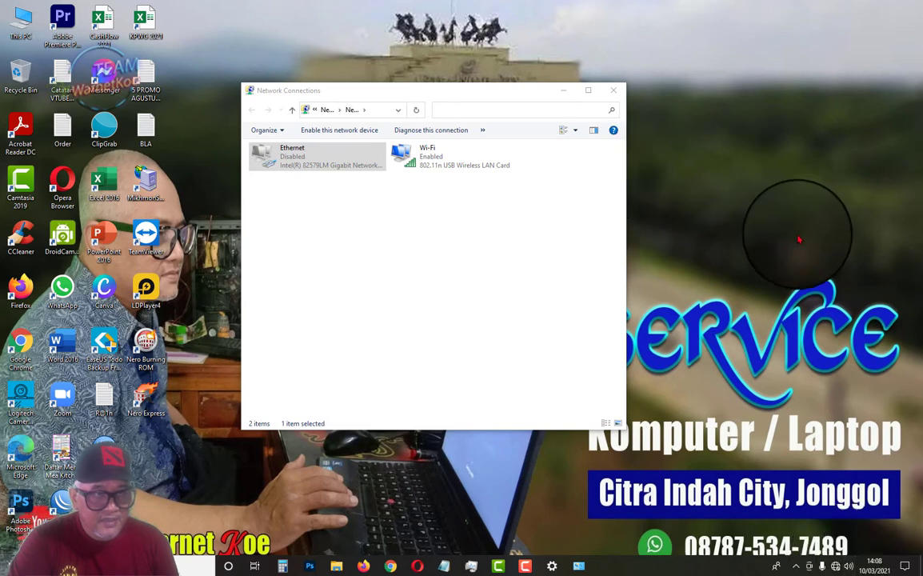
{"action": "right_click", "coordinate": [17, 37]}
{"action": "left_click", "coordinate": [51, 160]}
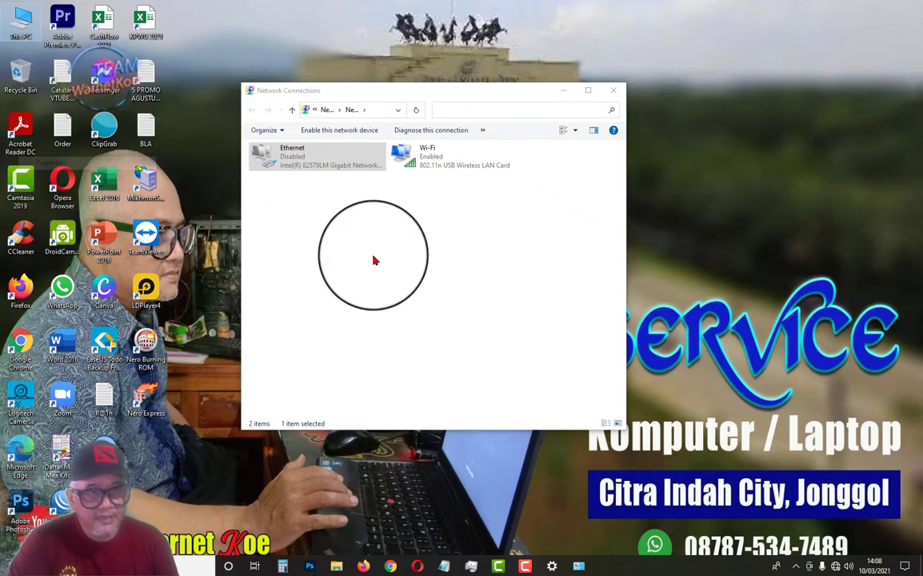
{"action": "left_click", "coordinate": [602, 104]}
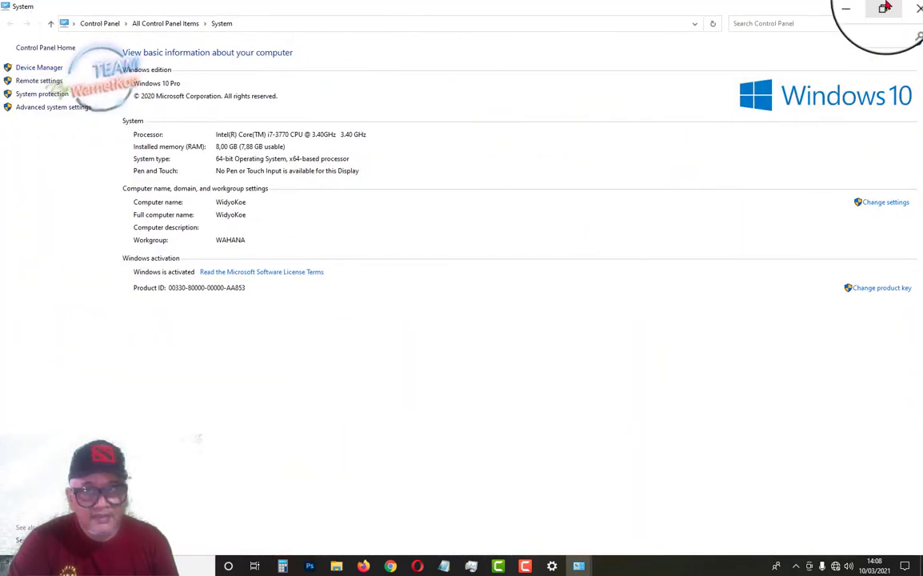
{"action": "left_click", "coordinate": [908, 10]}
{"action": "right_click", "coordinate": [22, 25]}
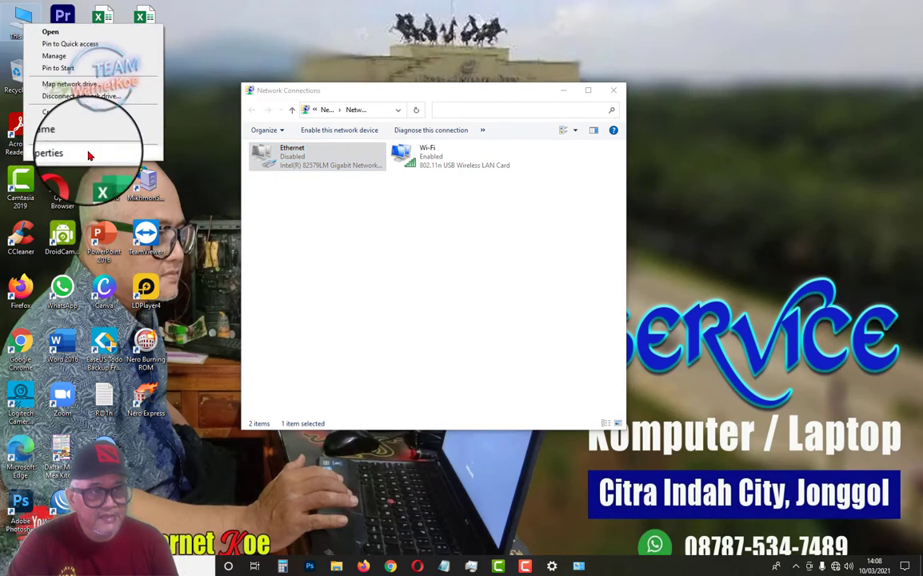
{"action": "left_click", "coordinate": [214, 28]}
Step: Open This PC's properties from the 3Maret File Explorer window and launch Device Manager
{"action": "mouse_move", "coordinate": [336, 565]}
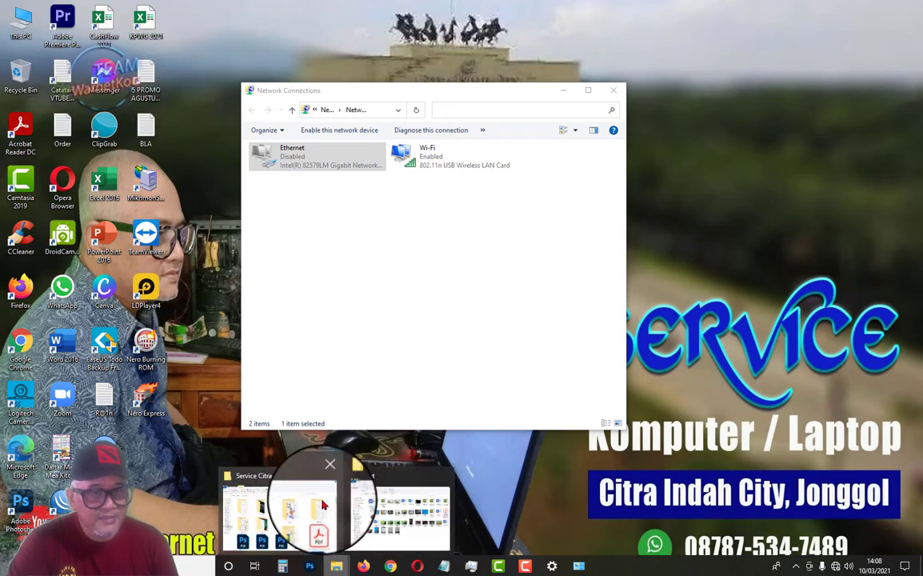
{"action": "left_click", "coordinate": [392, 506]}
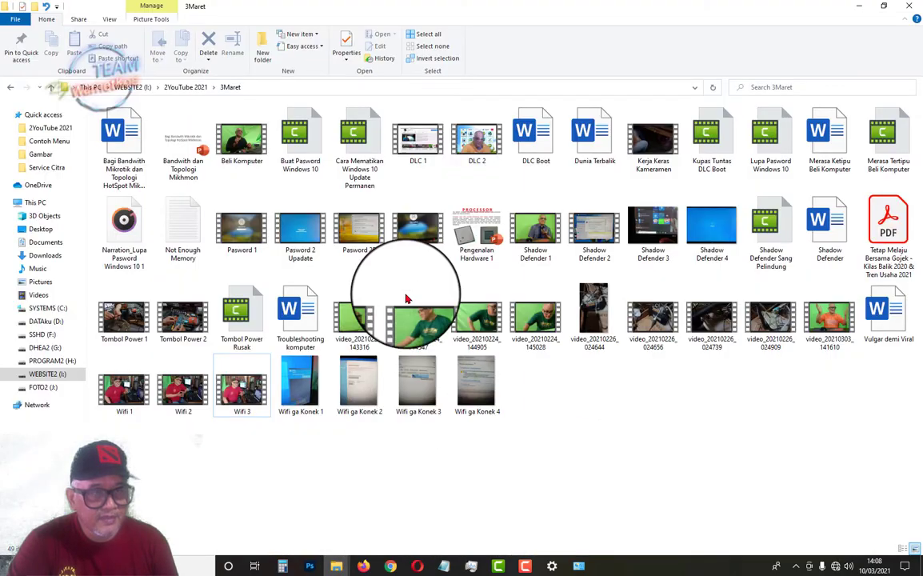
{"action": "right_click", "coordinate": [42, 206]}
{"action": "left_click", "coordinate": [64, 345]}
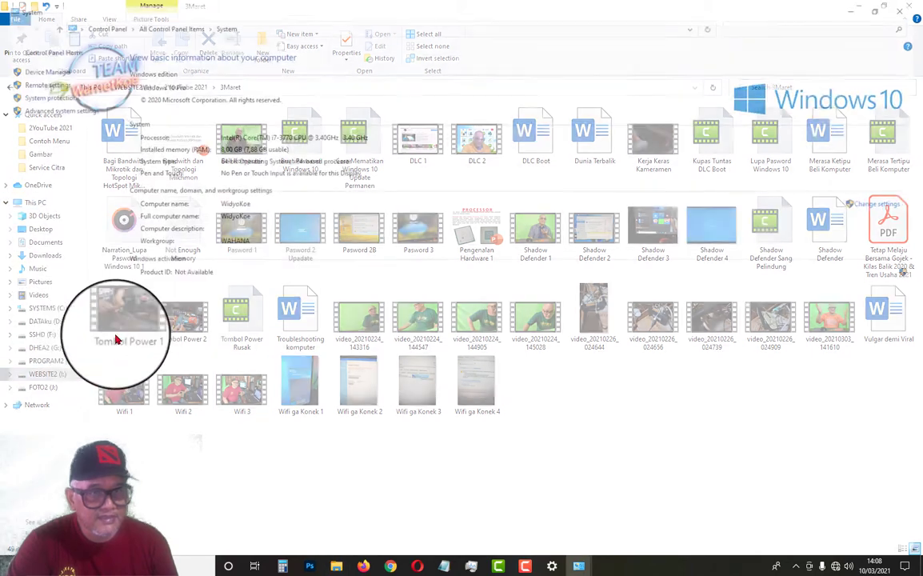
{"action": "left_click", "coordinate": [52, 70]}
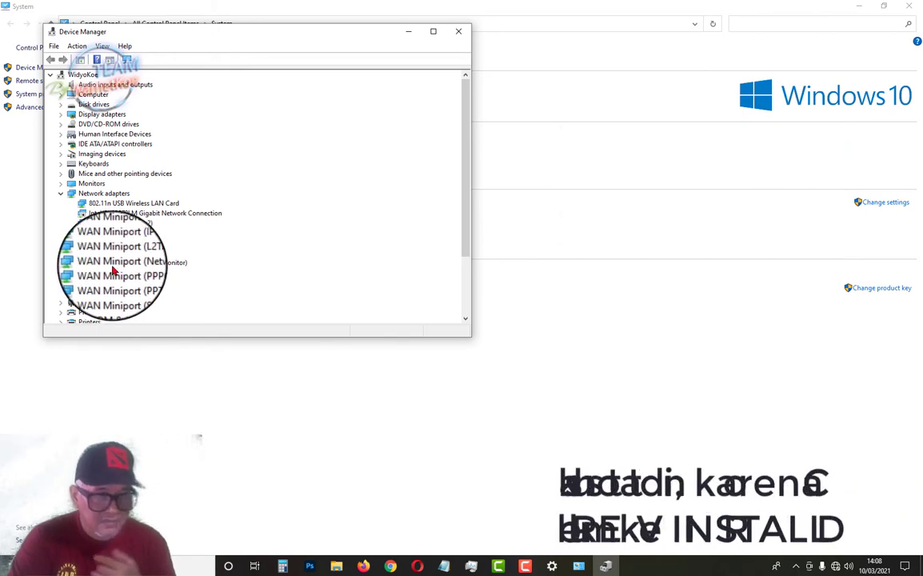
Step: Narrow the Device Manager window and clear the System and File Explorer windows from behind it
{"action": "left_click", "coordinate": [910, 8]}
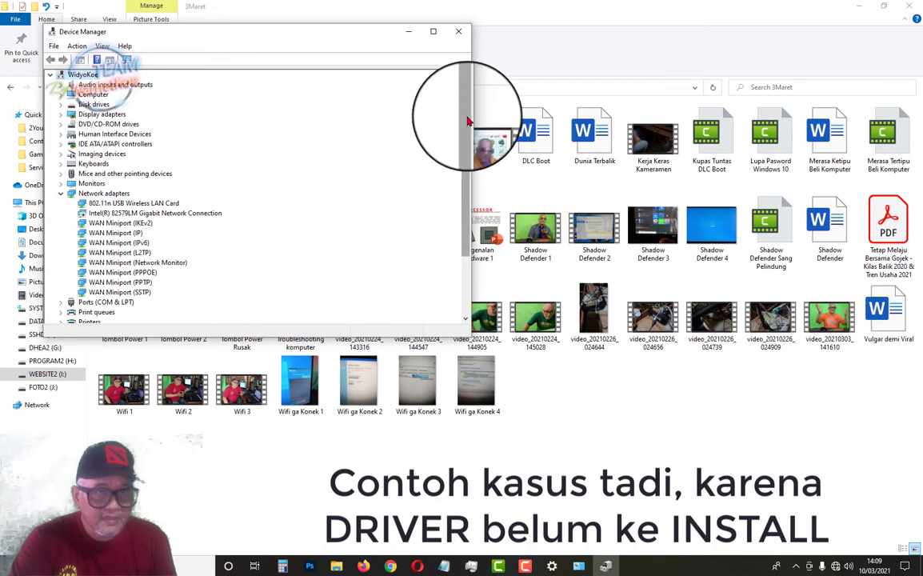
{"action": "left_click_drag", "start_coordinate": [471, 120], "coordinate": [290, 116]}
{"action": "left_click", "coordinate": [860, 12]}
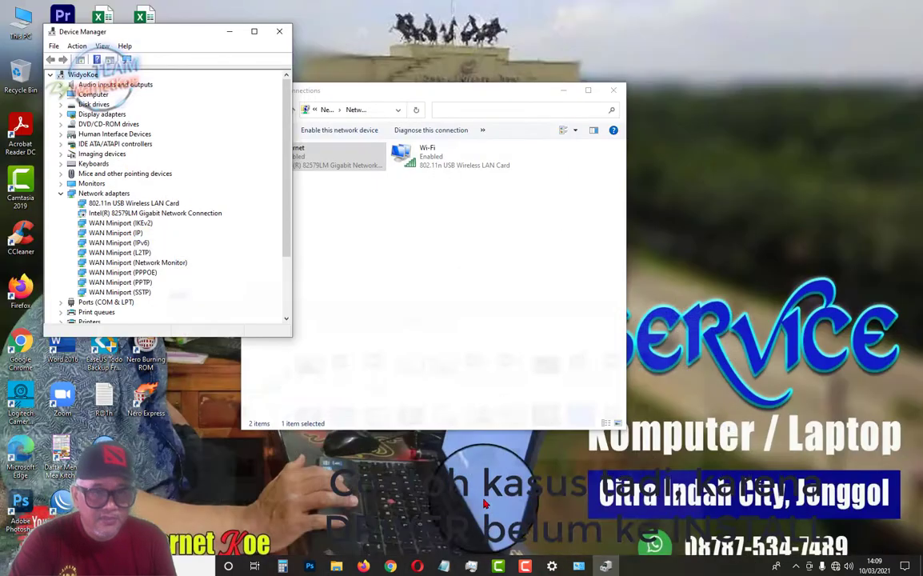
Step: Switch to Chrome and examine the "asus vivobook s14" search results and the S433FA driver download page
{"action": "left_click", "coordinate": [390, 567]}
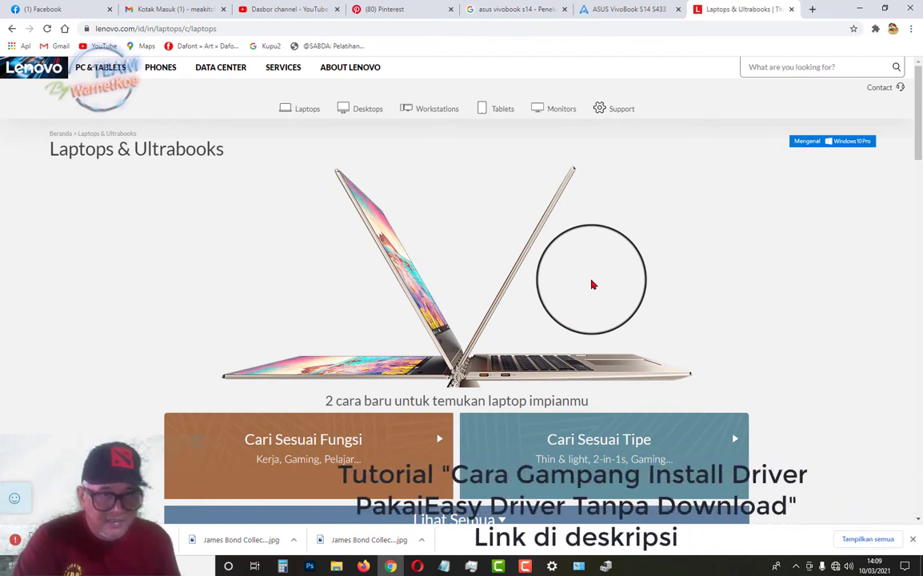
{"action": "left_click", "coordinate": [480, 10]}
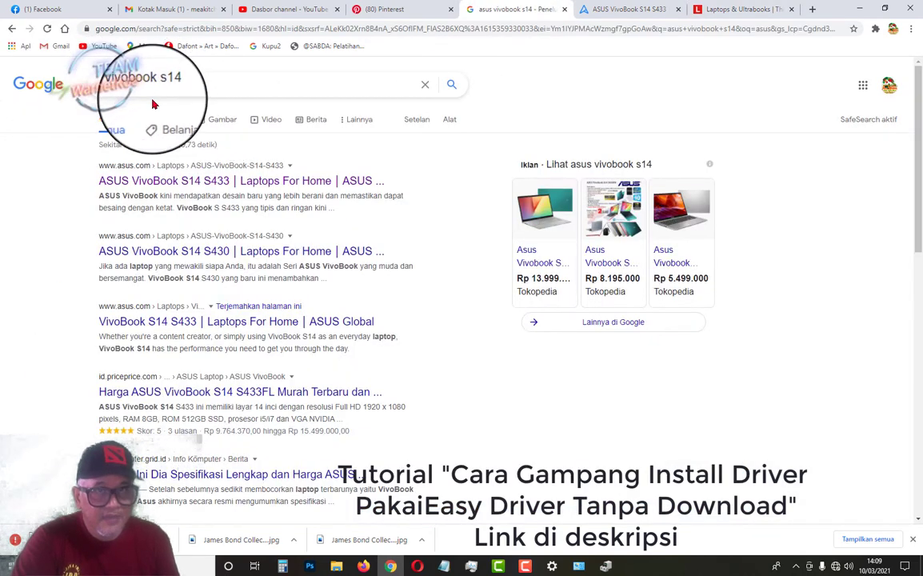
{"action": "left_click", "coordinate": [592, 9]}
{"action": "mouse_move", "coordinate": [504, 90]}
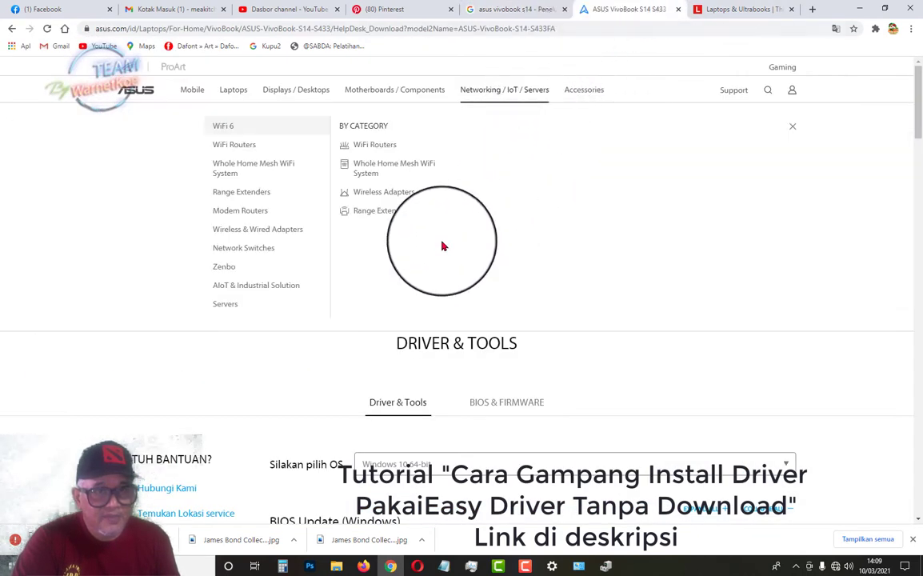
{"action": "left_click_drag", "start_coordinate": [140, 120], "coordinate": [92, 166]}
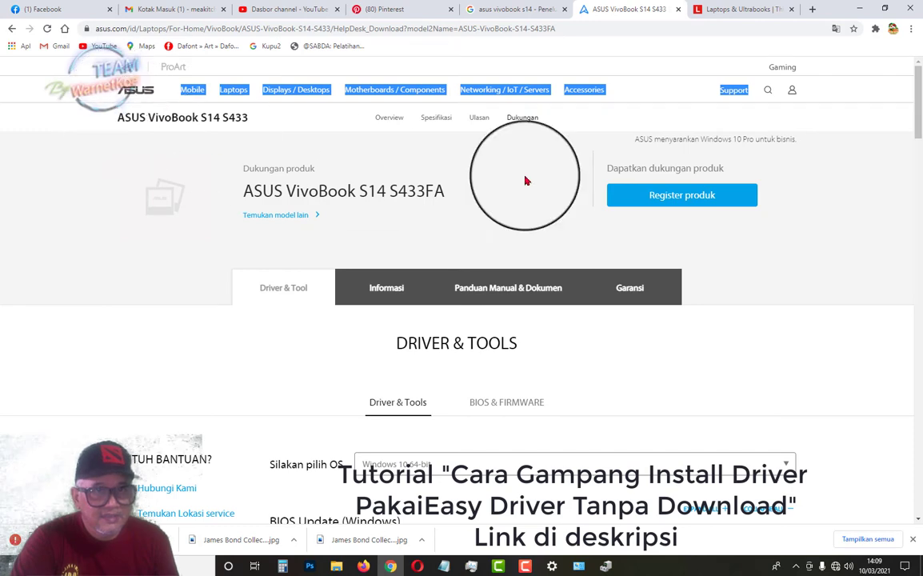
Step: Close the ASUS driver page and open the first ASUS VivoBook S14 S433 search result in a new tab
{"action": "left_click", "coordinate": [679, 11]}
{"action": "left_click", "coordinate": [524, 10]}
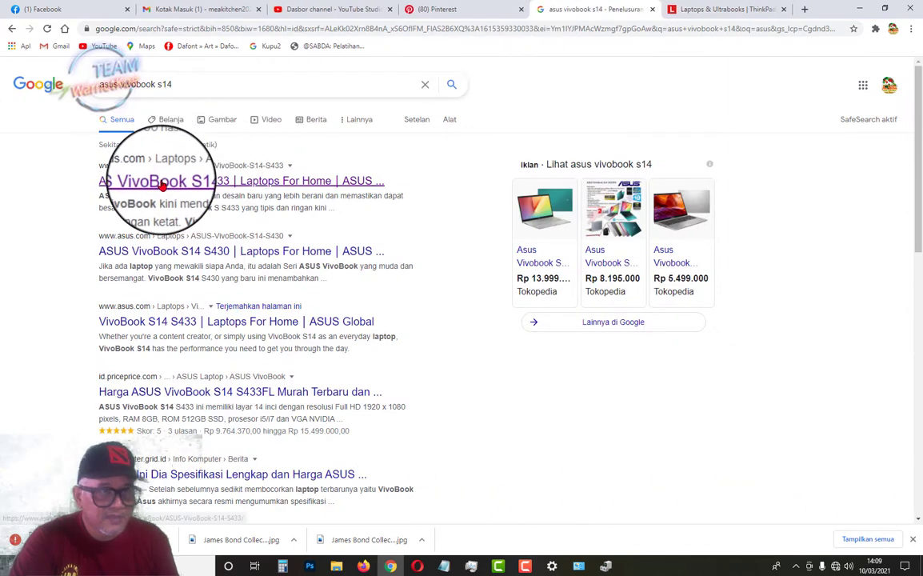
{"action": "right_click", "coordinate": [142, 180]}
{"action": "left_click", "coordinate": [194, 189]}
{"action": "left_click", "coordinate": [628, 10]}
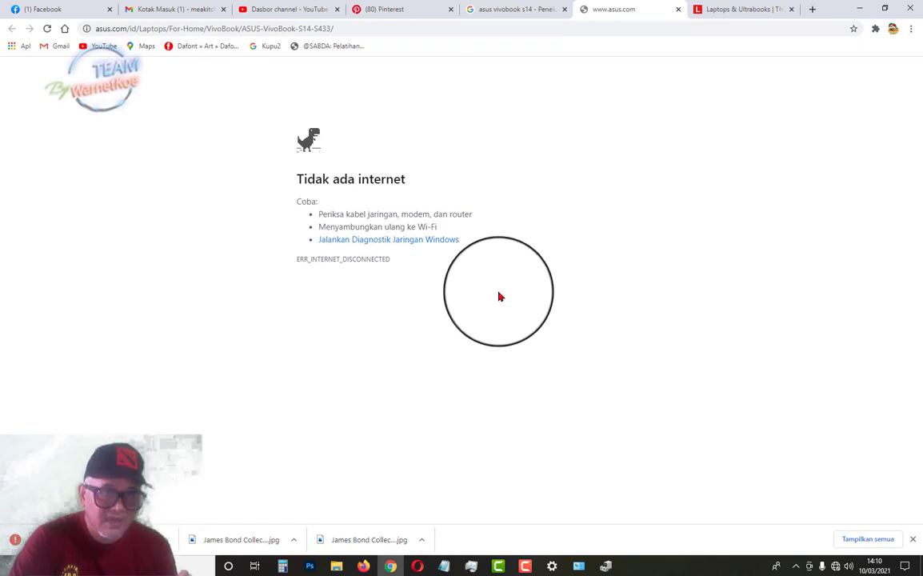
Step: Return to the ASUS VivoBook S14 S433 product page and look over its overview
{"action": "left_click", "coordinate": [520, 10]}
{"action": "key", "text": "ctrl+Tab"}
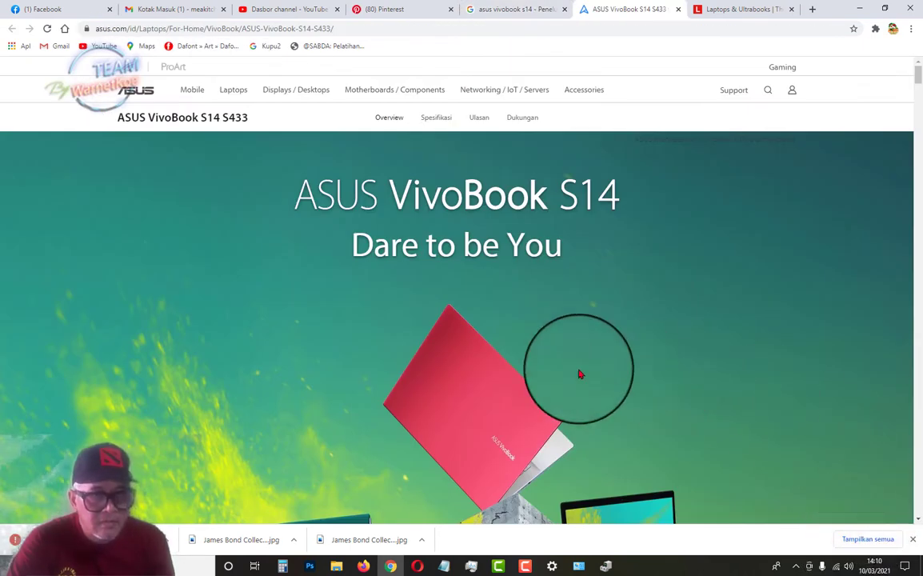
{"action": "mouse_move", "coordinate": [504, 89]}
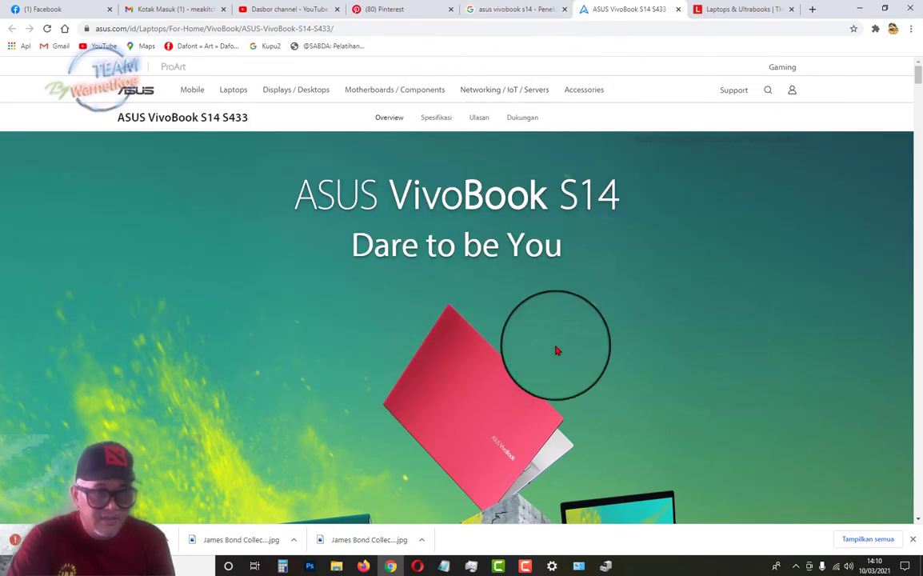
{"action": "scroll", "coordinate": [596, 370], "scroll_direction": "down", "scroll_amount": 3}
{"action": "scroll", "coordinate": [596, 370], "scroll_direction": "up", "scroll_amount": 3}
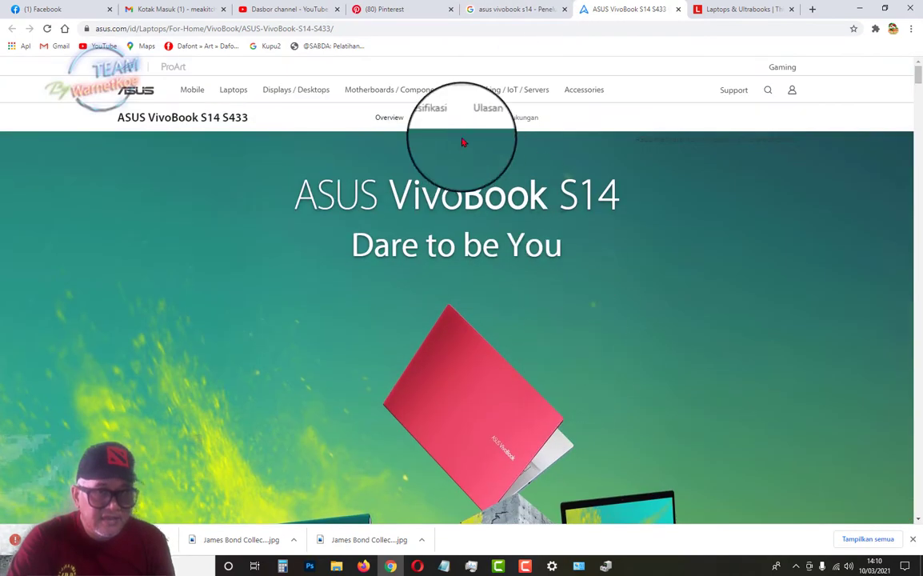
Step: Open the support section of the ASUS VivoBook S14 S433 product page for the model ASUS VivoBook S14 S433FL
{"action": "left_click", "coordinate": [529, 122]}
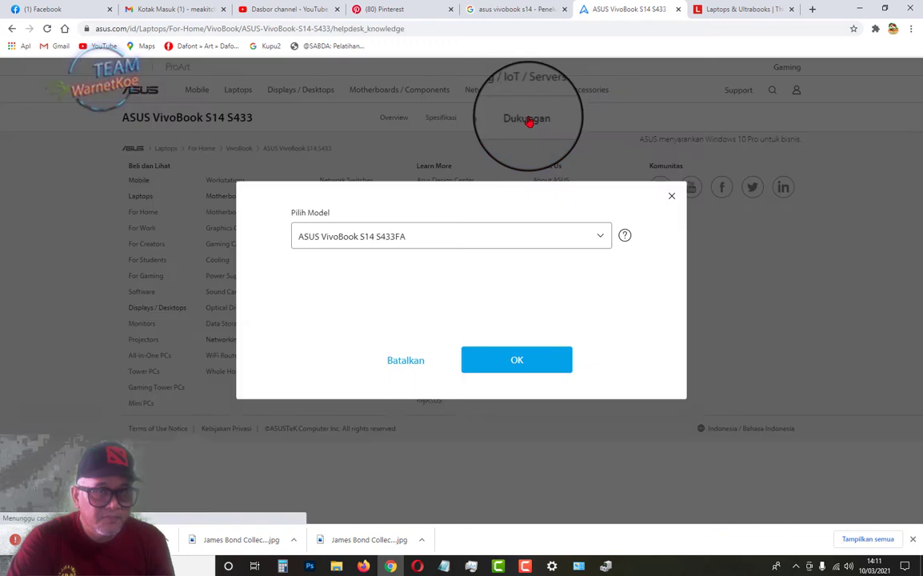
{"action": "left_click", "coordinate": [601, 238]}
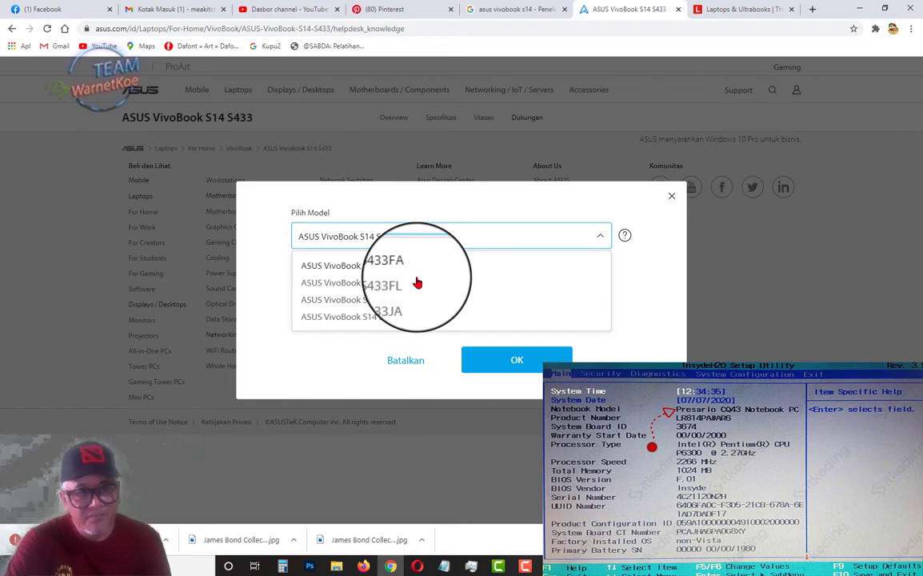
{"action": "left_click", "coordinate": [416, 283]}
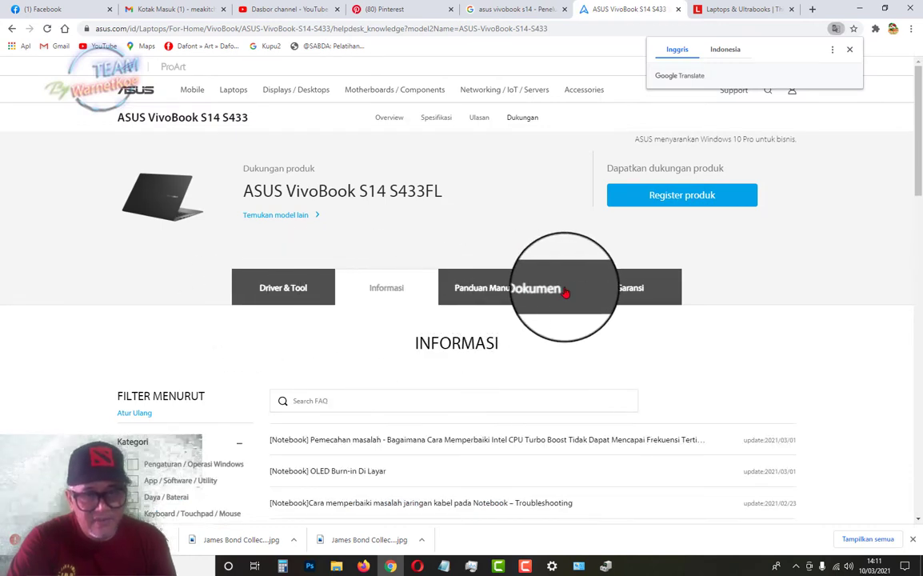
Step: Open the Driver & Tool section for the S433FL and choose Windows 10 64-bit as the operating system
{"action": "left_click", "coordinate": [272, 295]}
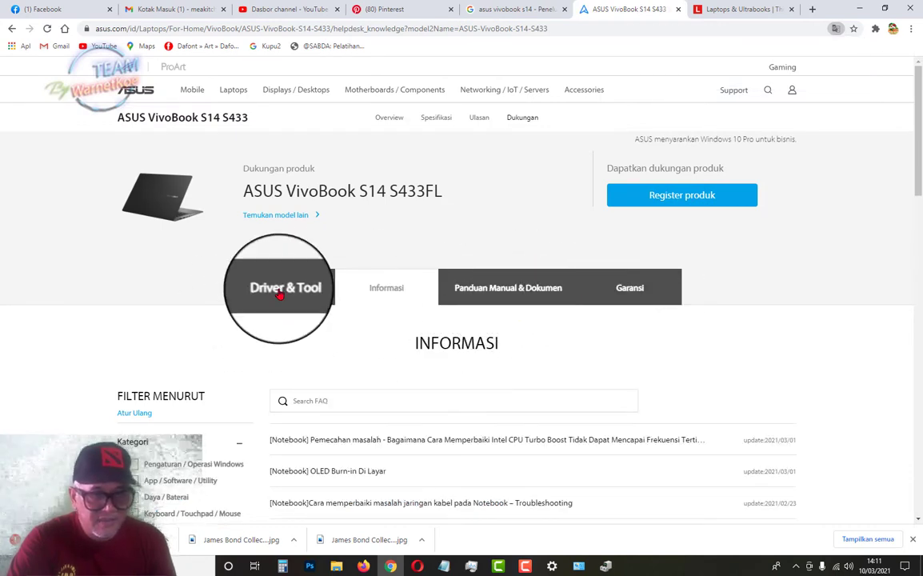
{"action": "scroll", "coordinate": [376, 382], "scroll_direction": "down", "scroll_amount": 2}
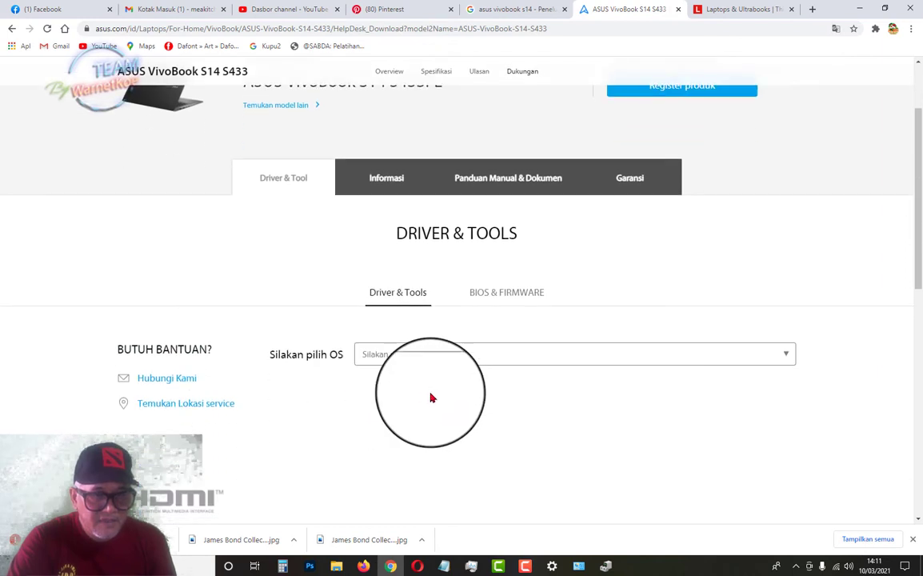
{"action": "left_click", "coordinate": [730, 353]}
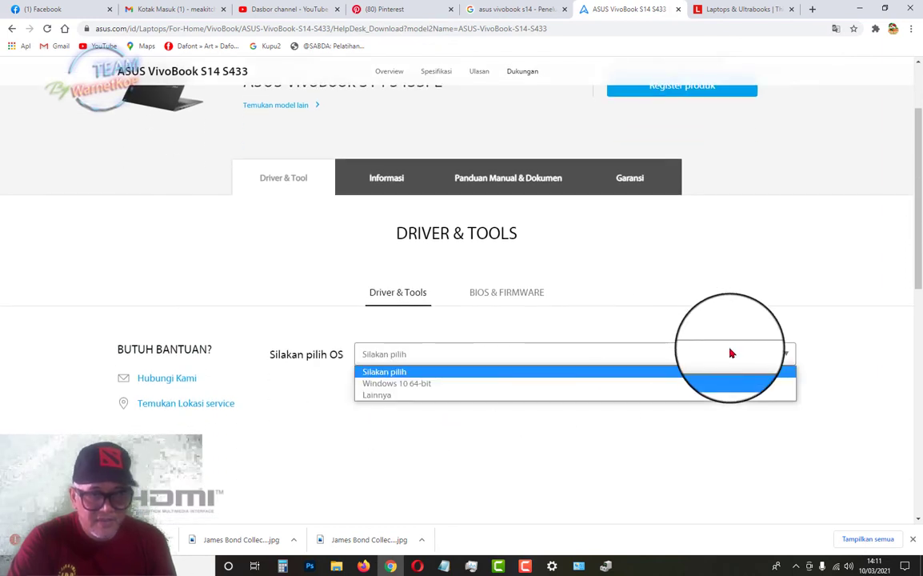
{"action": "left_click", "coordinate": [474, 391]}
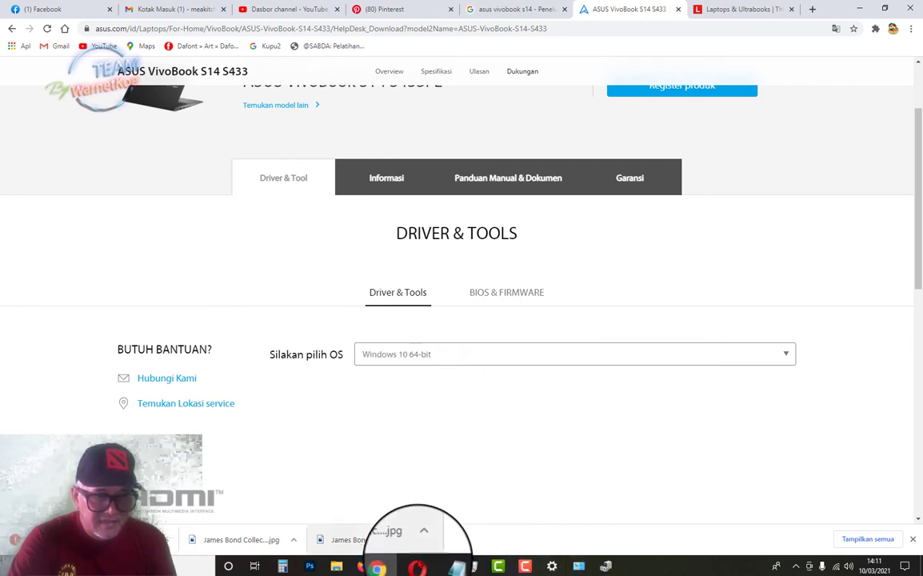
Step: Switch to File Explorer and check the system type in the properties of This PC, closing the System window when done
{"action": "mouse_move", "coordinate": [336, 566]}
{"action": "left_click", "coordinate": [364, 512]}
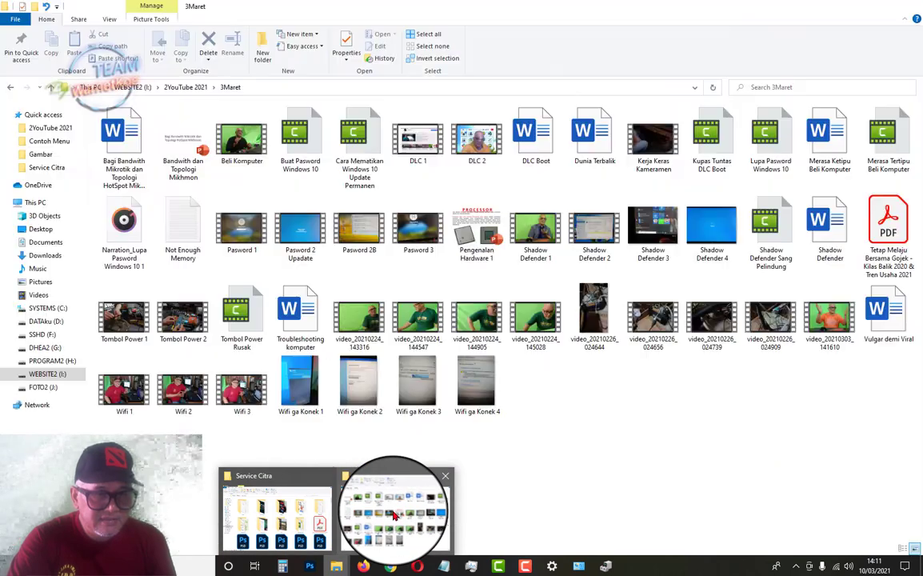
{"action": "right_click", "coordinate": [32, 207]}
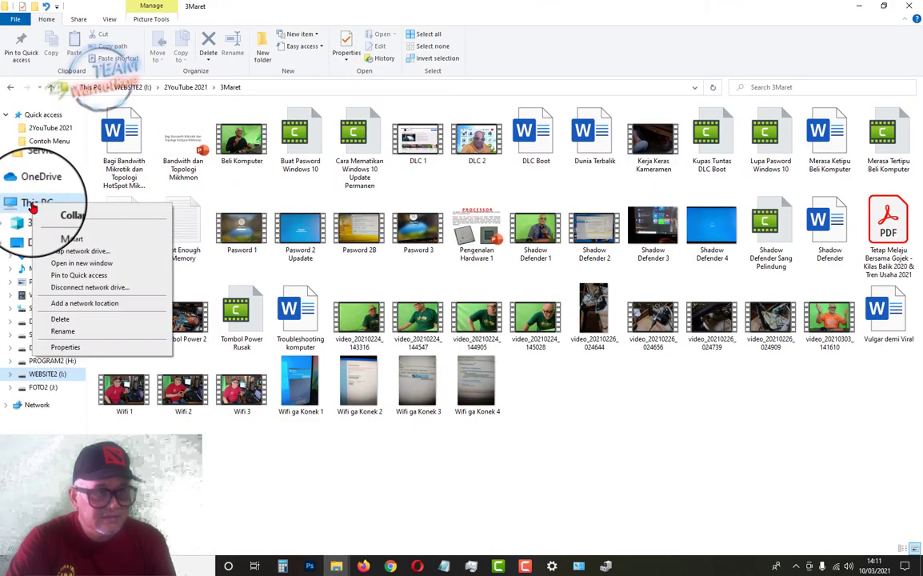
{"action": "left_click", "coordinate": [57, 348]}
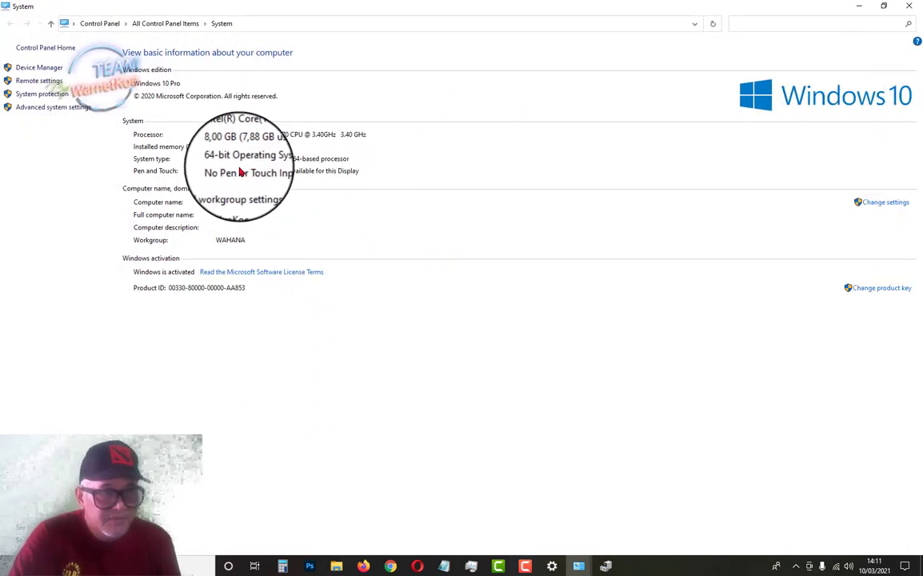
{"action": "left_click", "coordinate": [910, 8]}
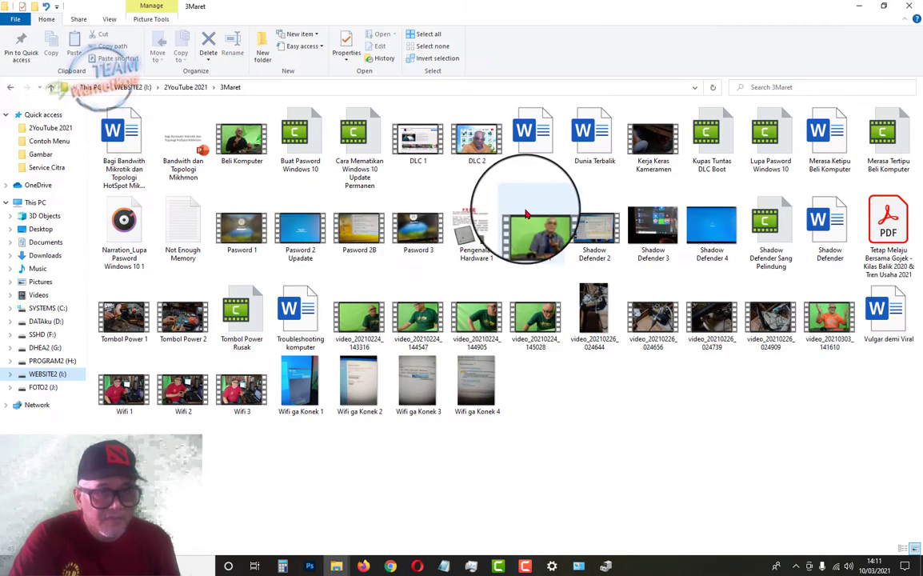
Step: Return to the ASUS driver page in Chrome and find the Realtek Wireless LAN driver under Networking
{"action": "left_click", "coordinate": [850, 6]}
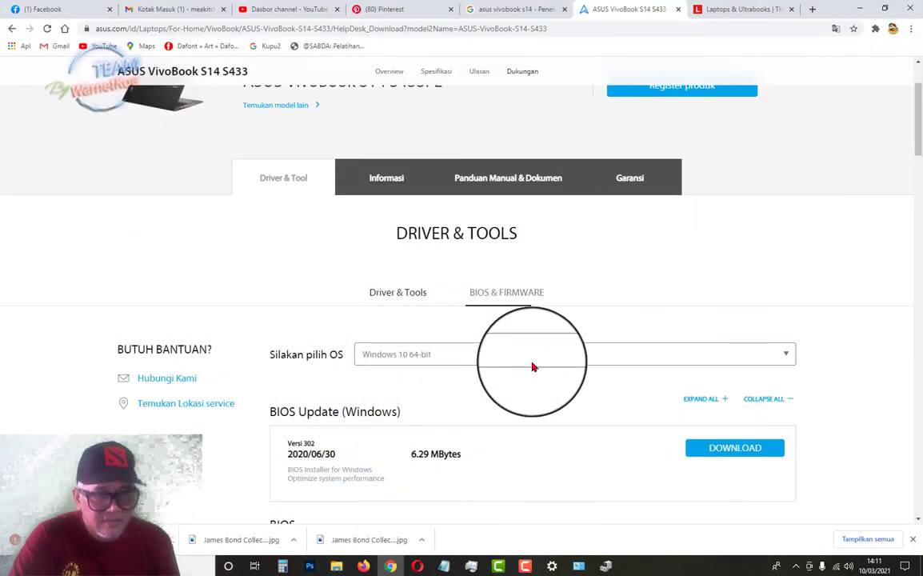
{"action": "scroll", "coordinate": [550, 364], "scroll_direction": "down", "scroll_amount": 5}
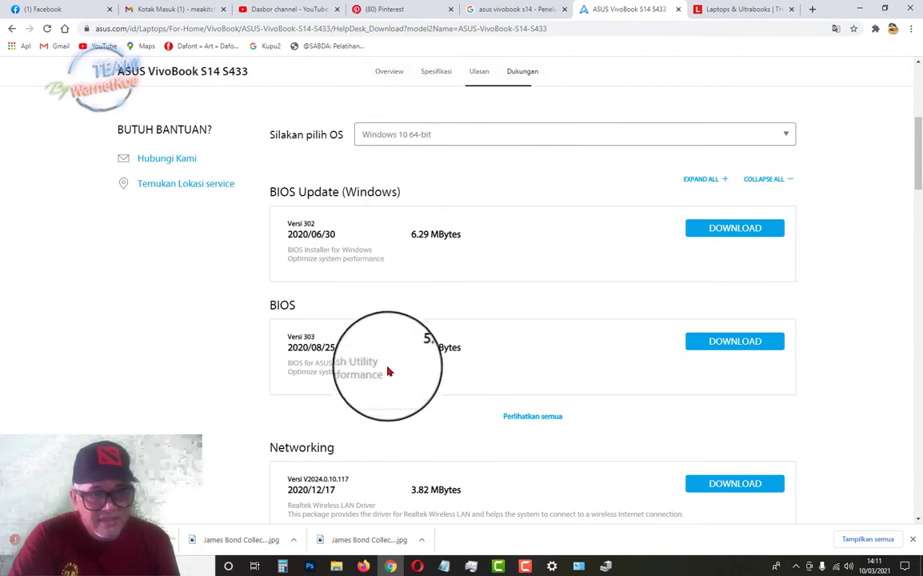
{"action": "scroll", "coordinate": [422, 340], "scroll_direction": "down", "scroll_amount": 3}
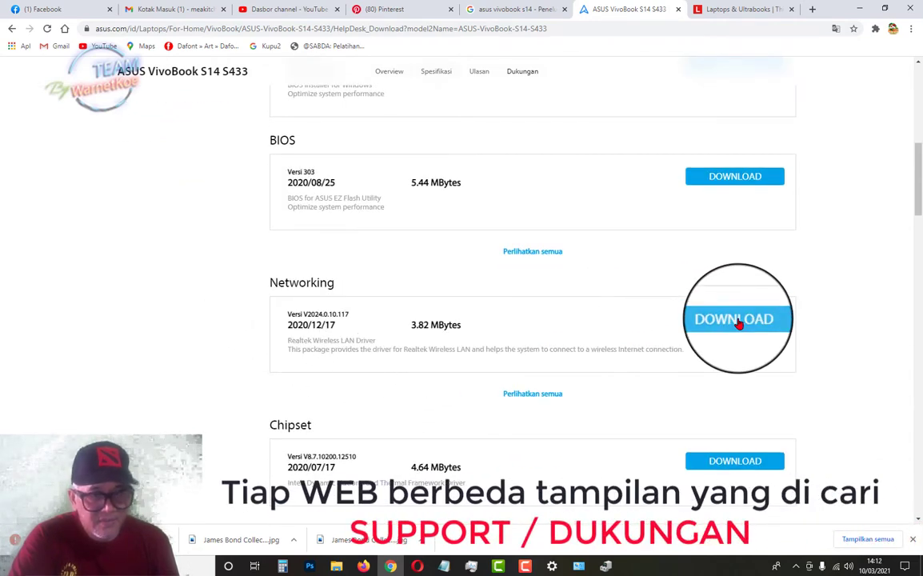
{"action": "left_click", "coordinate": [734, 8]}
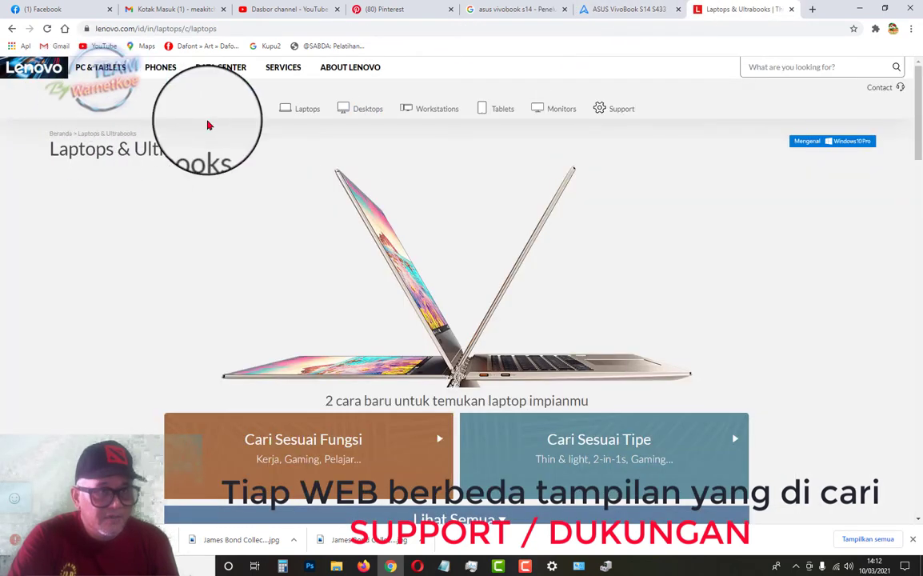
{"action": "mouse_move", "coordinate": [622, 111]}
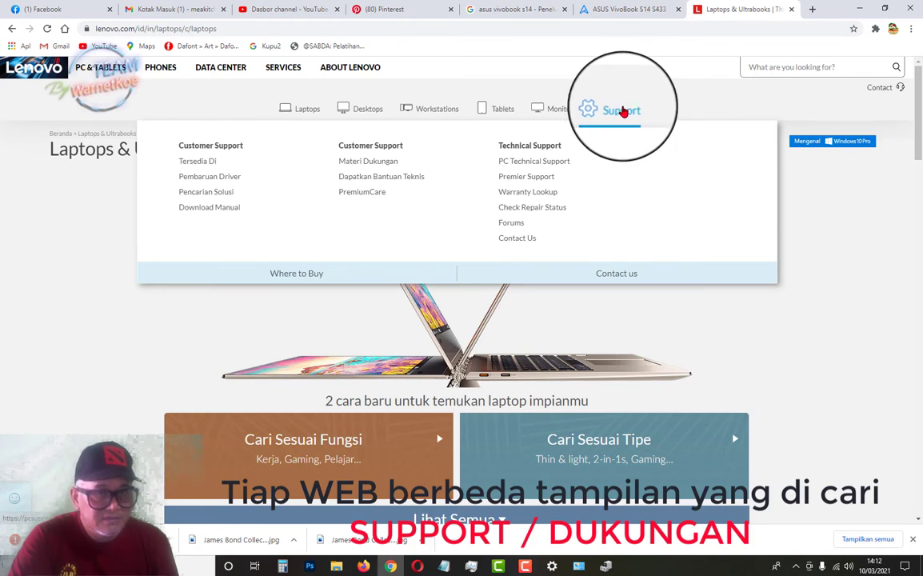
{"action": "left_click", "coordinate": [623, 112]}
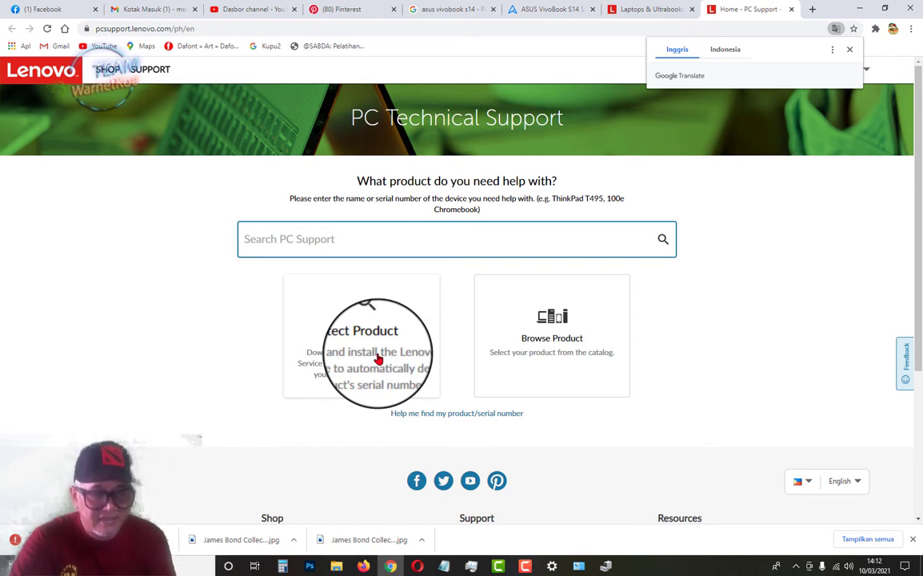
Step: Browse Lenovo's product catalog for laptops and select 100 Series laptops (ideapad), subseries 100-14IBY Laptop (ideapad)
{"action": "left_click", "coordinate": [562, 353]}
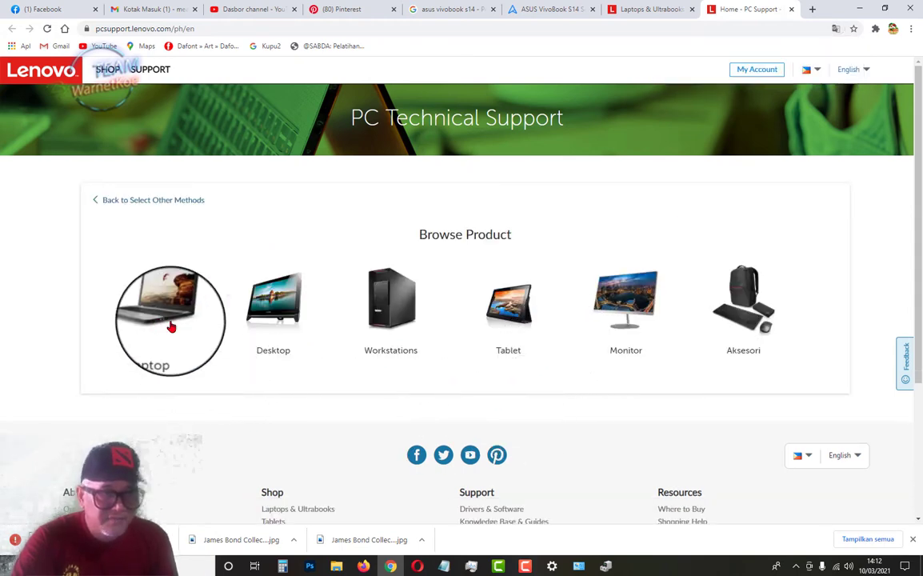
{"action": "left_click", "coordinate": [168, 320]}
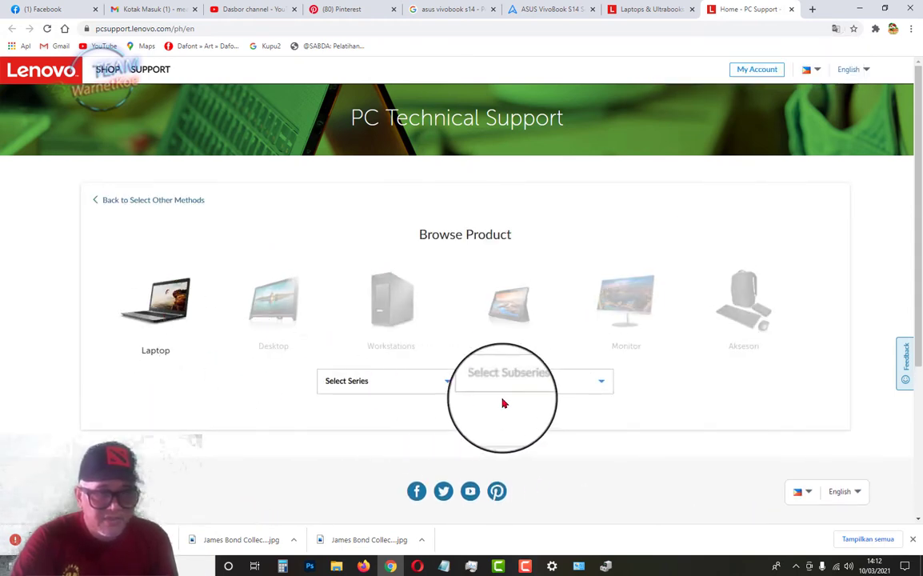
{"action": "left_click", "coordinate": [447, 382]}
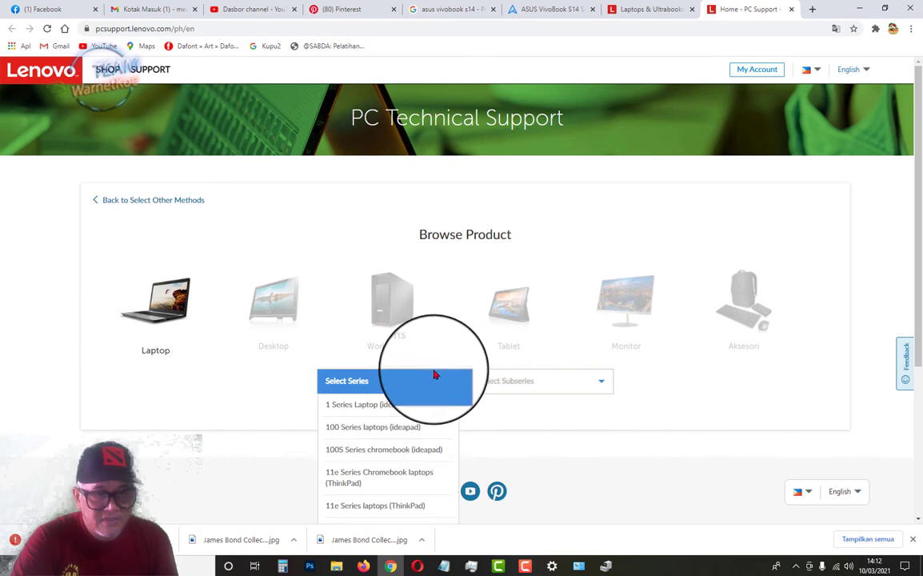
{"action": "left_click", "coordinate": [394, 429]}
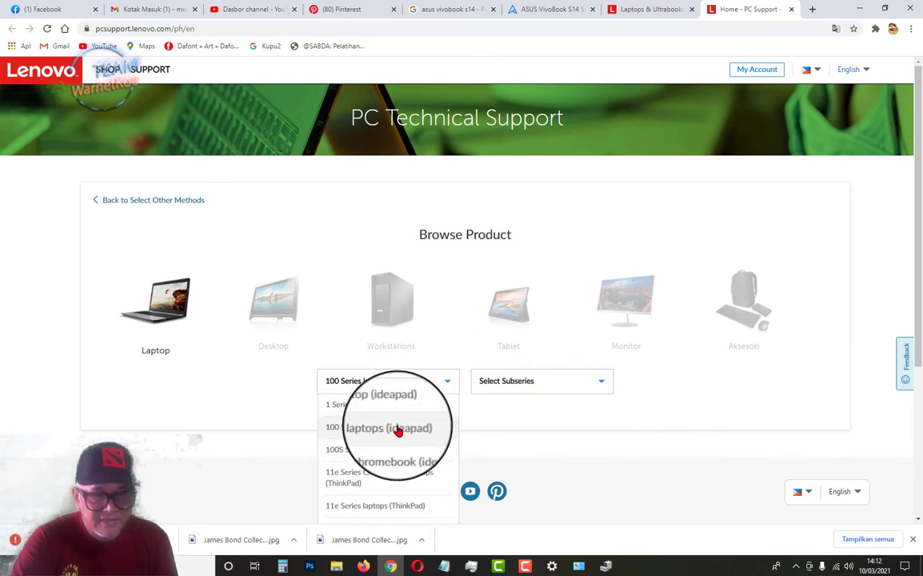
{"action": "left_click", "coordinate": [598, 389]}
{"action": "left_click", "coordinate": [550, 429]}
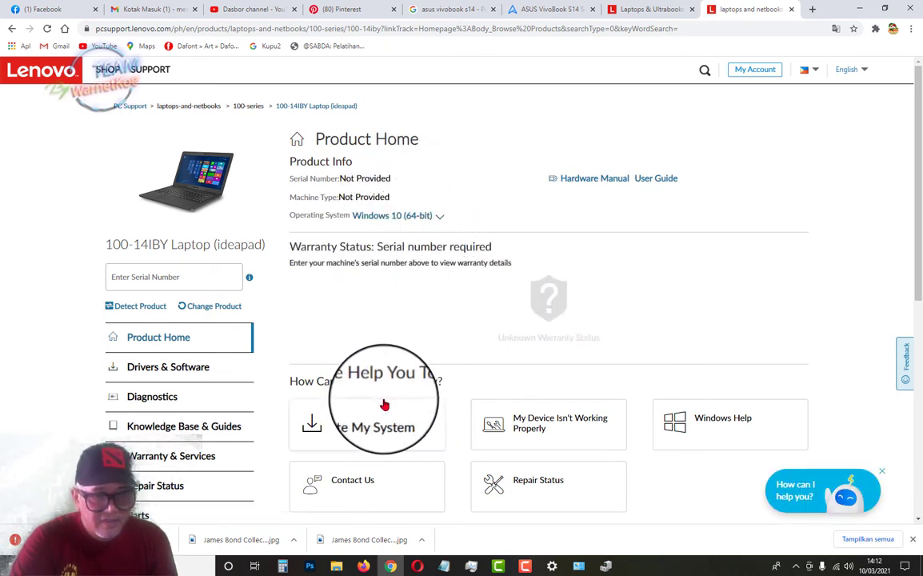
Step: Open Drivers & Software for the 100-14IBY laptop and show the manual update component list
{"action": "scroll", "coordinate": [383, 404], "scroll_direction": "down", "scroll_amount": 2}
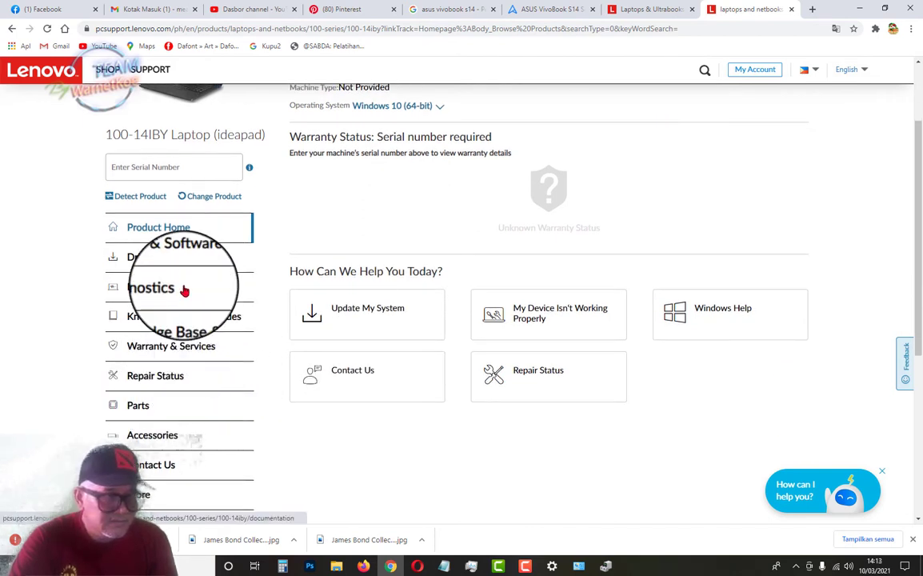
{"action": "left_click", "coordinate": [189, 257]}
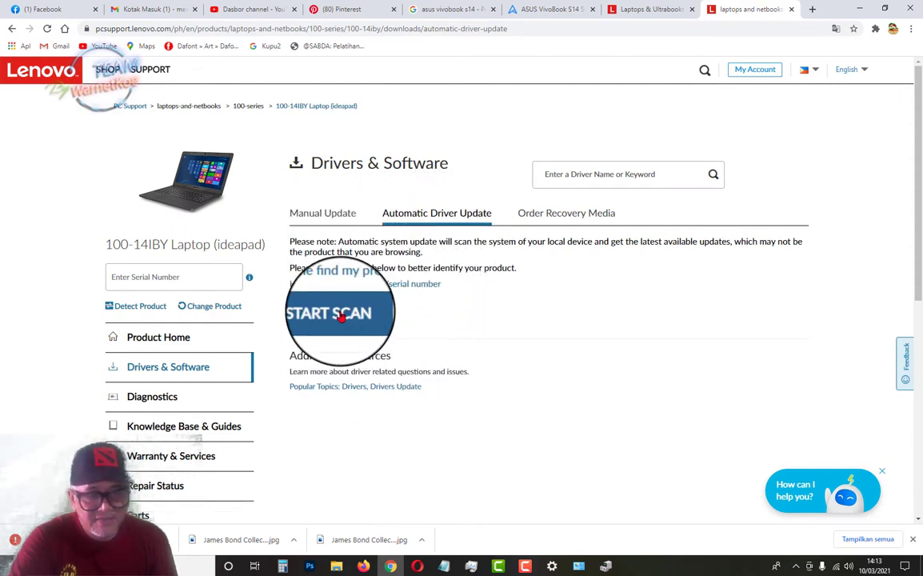
{"action": "left_click", "coordinate": [323, 213]}
{"action": "scroll", "coordinate": [458, 400], "scroll_direction": "down", "scroll_amount": 4}
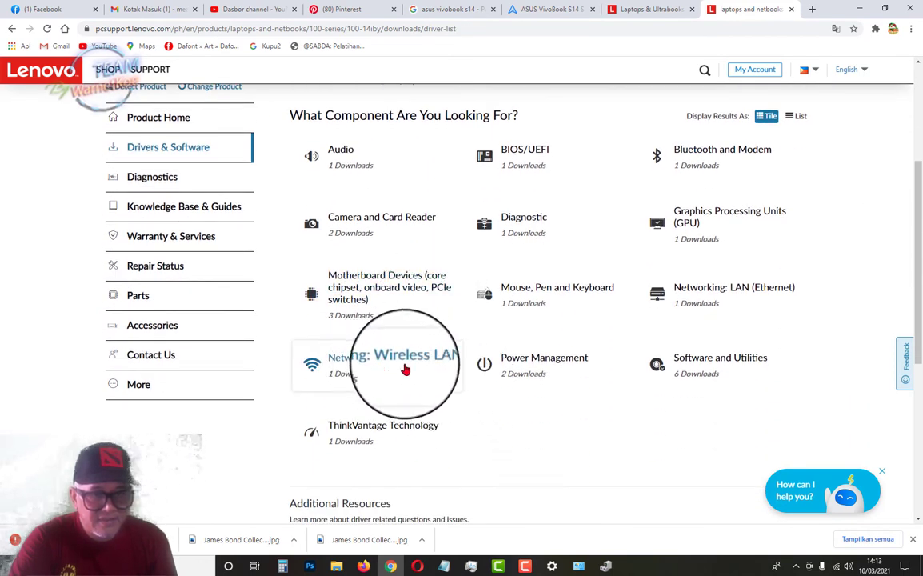
Step: Open the Networking: Wireless LAN drivers and expand the files of the Realtek WLAN Driver for Windows 10 (64-bit)
{"action": "left_click", "coordinate": [419, 365]}
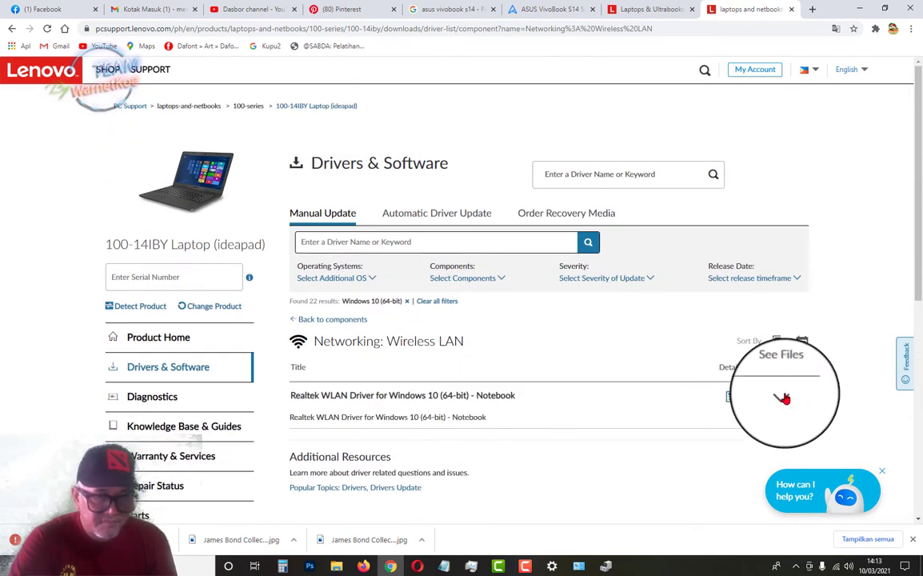
{"action": "left_click", "coordinate": [779, 394]}
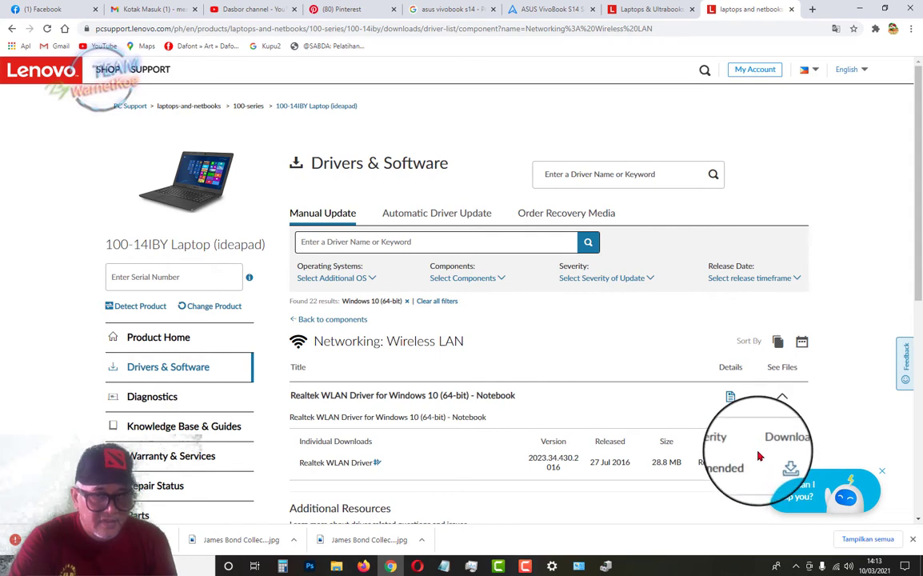
{"action": "scroll", "coordinate": [779, 415], "scroll_direction": "down", "scroll_amount": 2}
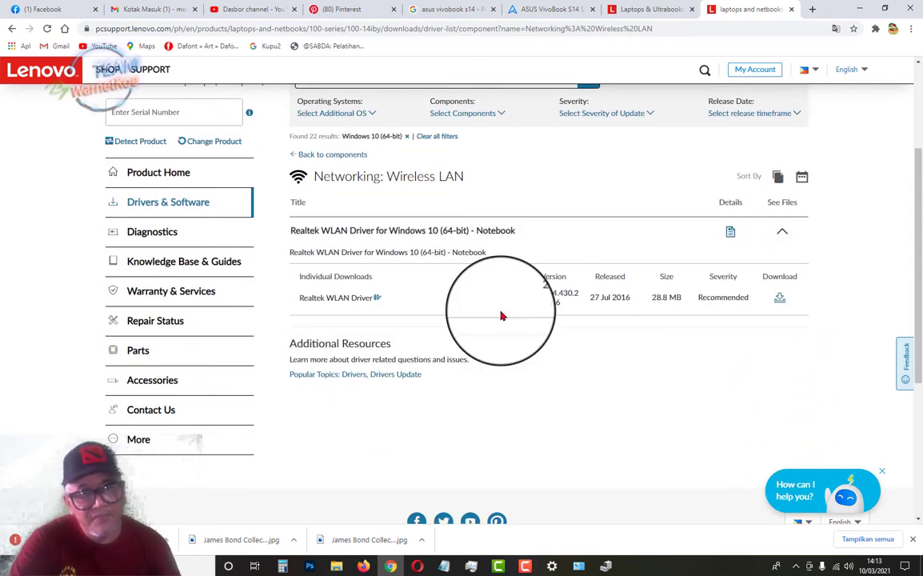
Step: Minimize the browser and open Network & Internet settings from the list of available Wi-Fi networks
{"action": "left_click", "coordinate": [860, 9]}
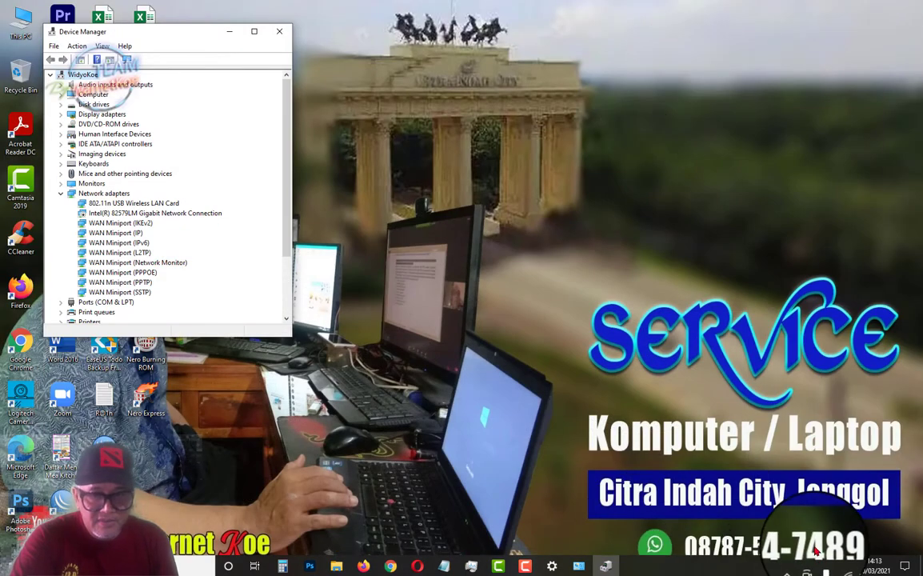
{"action": "left_click", "coordinate": [837, 564]}
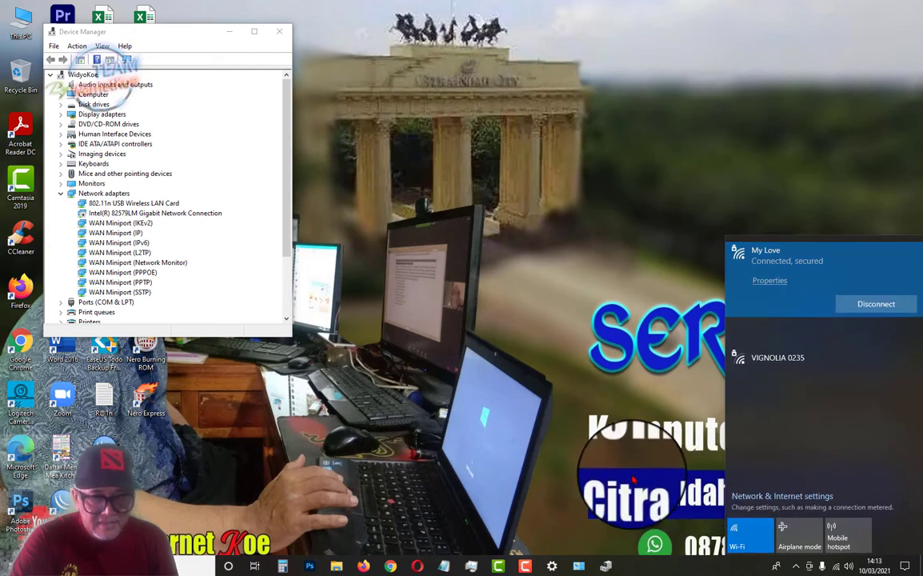
{"action": "left_click", "coordinate": [784, 498]}
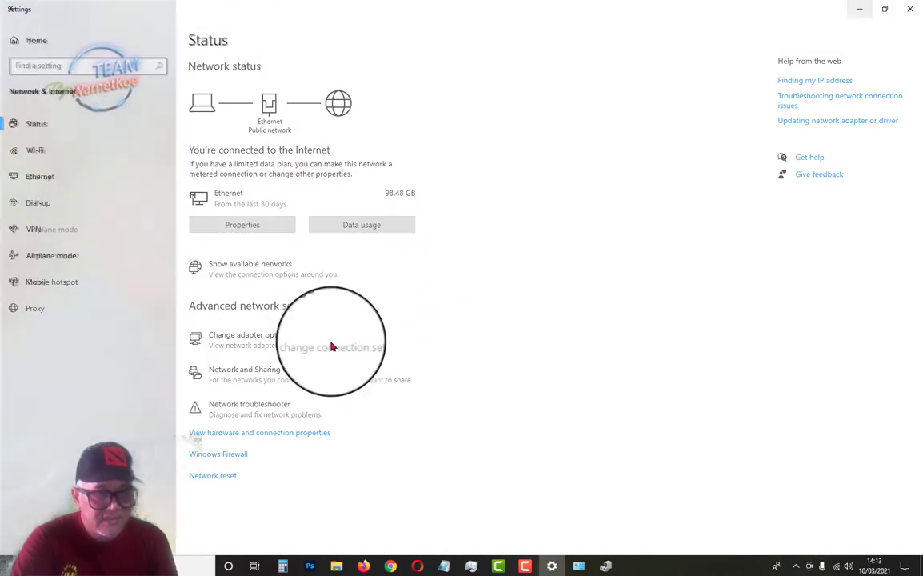
Step: Open the adapter settings through Network and Sharing Center and display the Wi-Fi adapter's status
{"action": "left_click", "coordinate": [281, 381]}
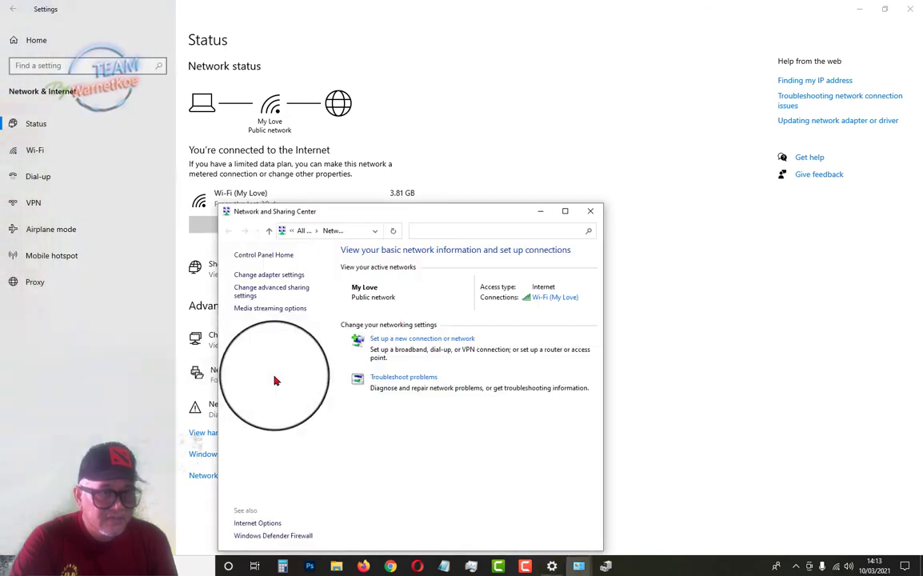
{"action": "left_click_drag", "start_coordinate": [470, 220], "coordinate": [379, 140]}
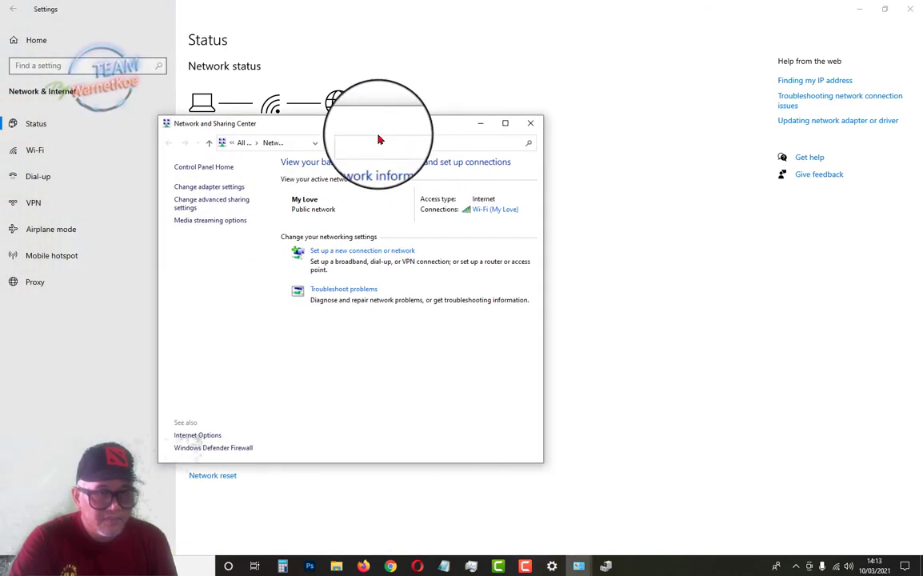
{"action": "left_click", "coordinate": [218, 189]}
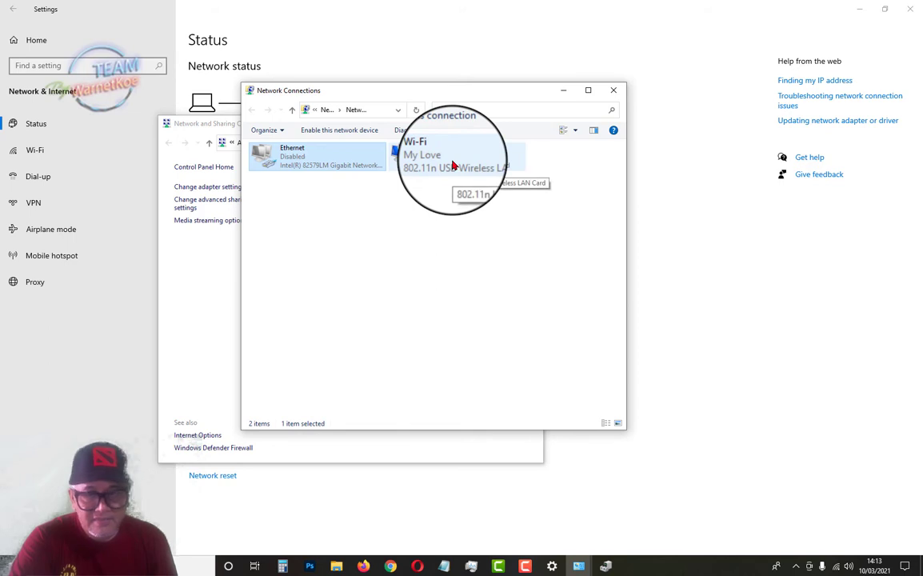
{"action": "double_click", "coordinate": [450, 165]}
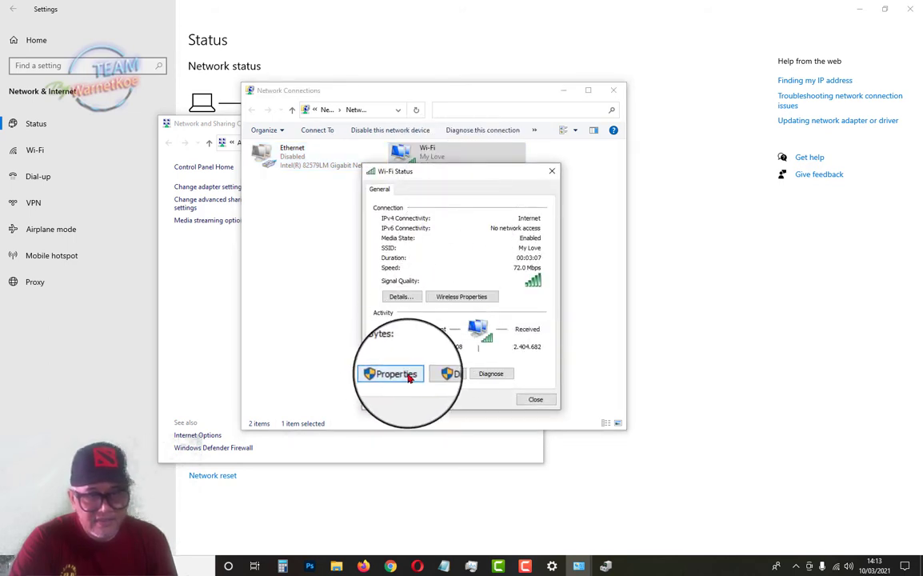
Step: Set the Wi-Fi adapter's IPv4 configuration to IP address 192.168.10.50, subnet mask 255.255.255.0 and default gateway 192.168.10.1
{"action": "left_click", "coordinate": [411, 377]}
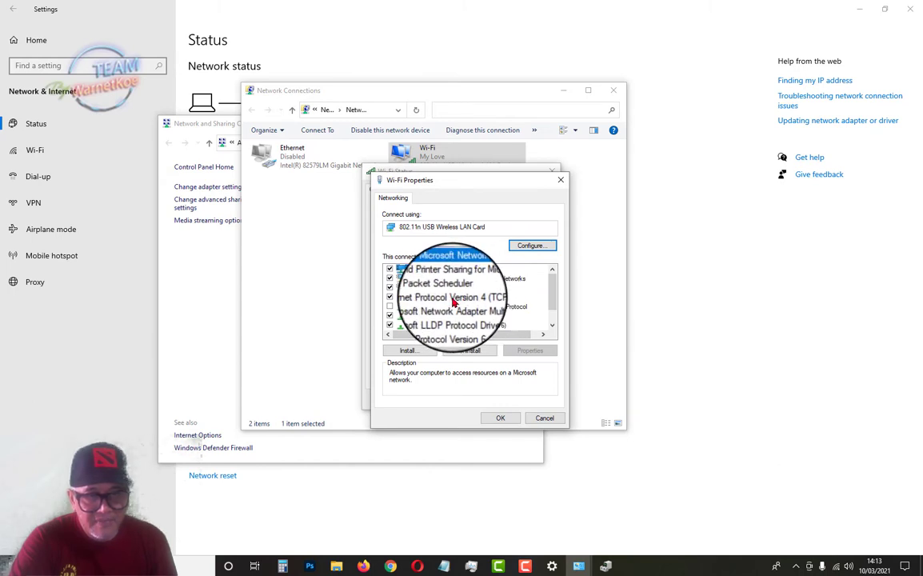
{"action": "left_click", "coordinate": [453, 302]}
{"action": "left_click", "coordinate": [530, 350]}
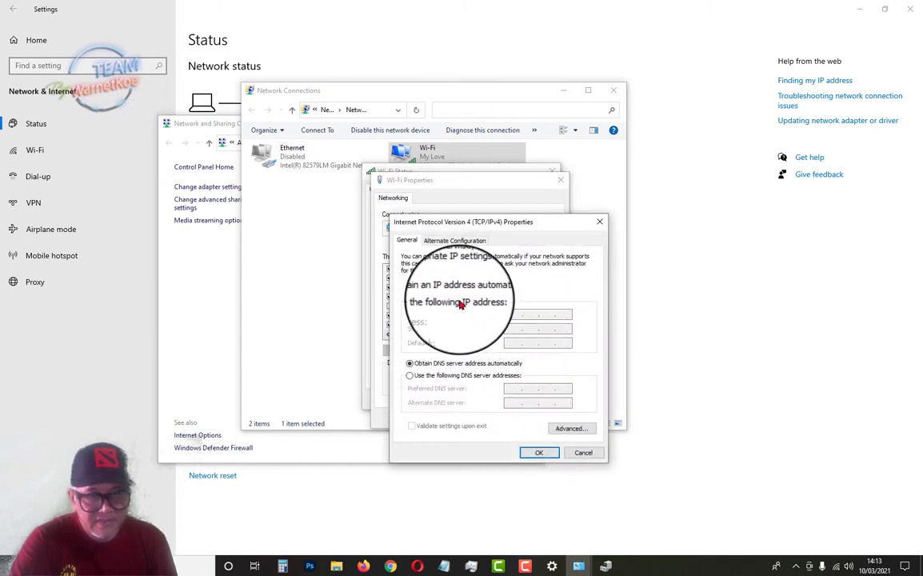
{"action": "left_click", "coordinate": [461, 302]}
{"action": "left_click", "coordinate": [505, 315]}
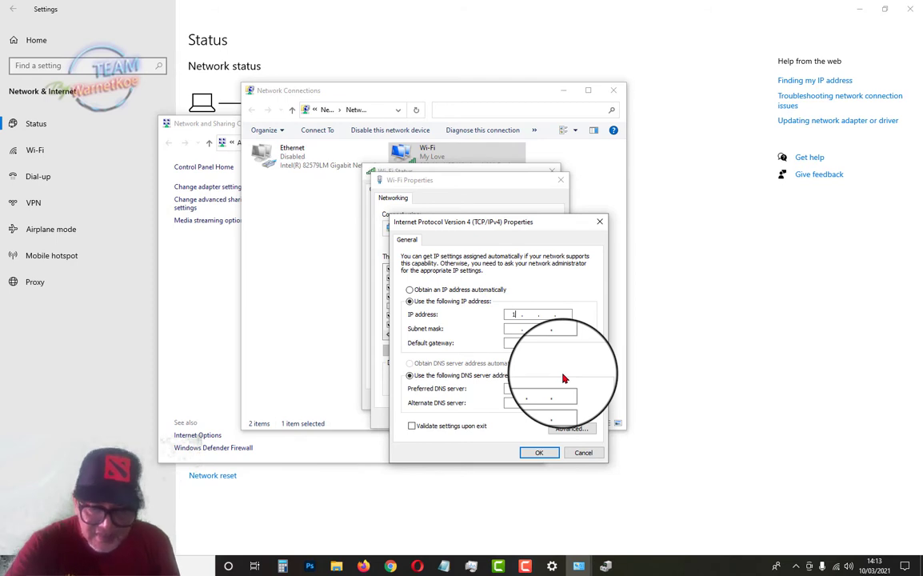
{"action": "type", "text": "192 . 168"}
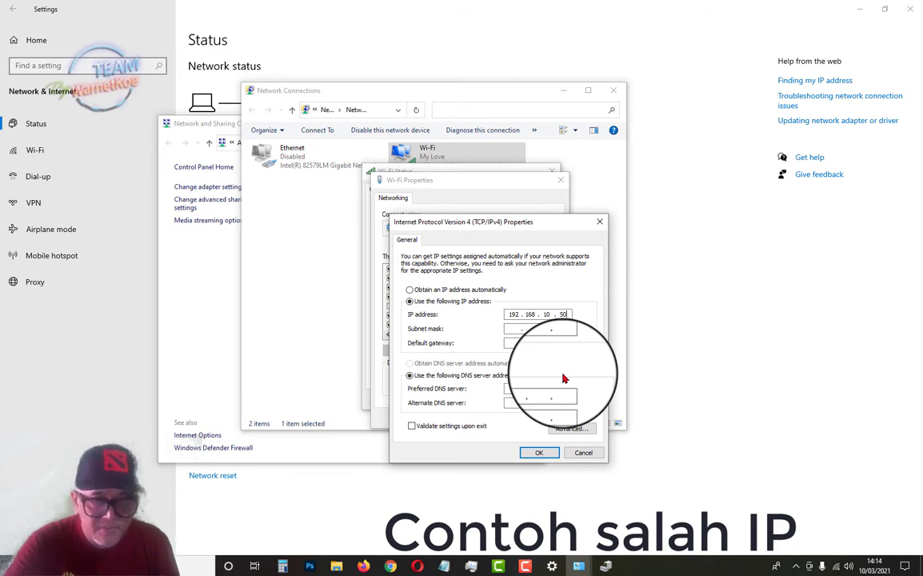
{"action": "left_click", "coordinate": [509, 328]}
{"action": "left_click", "coordinate": [511, 342]}
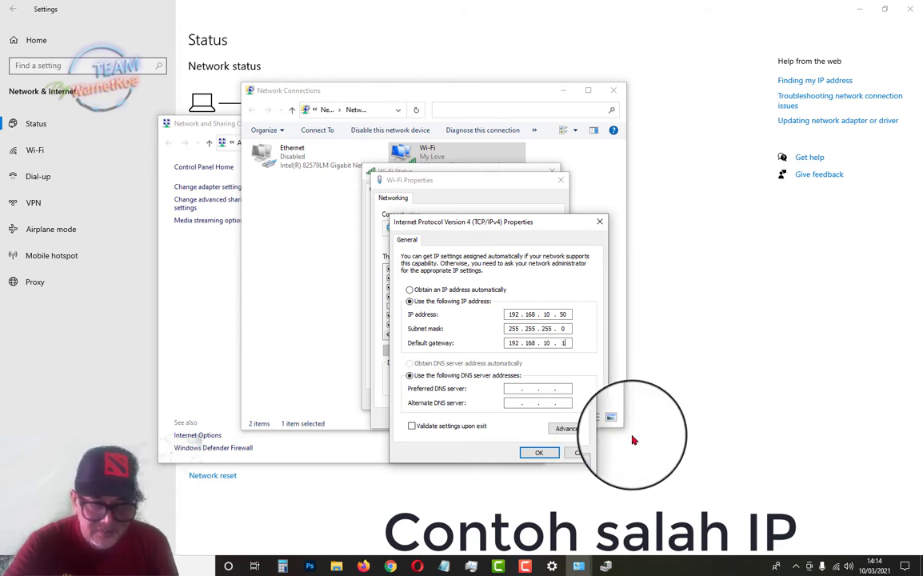
Step: Set the preferred DNS server to 192.168.10.1, apply the IPv4 settings and close the Wi-Fi properties and status
{"action": "left_click", "coordinate": [515, 389]}
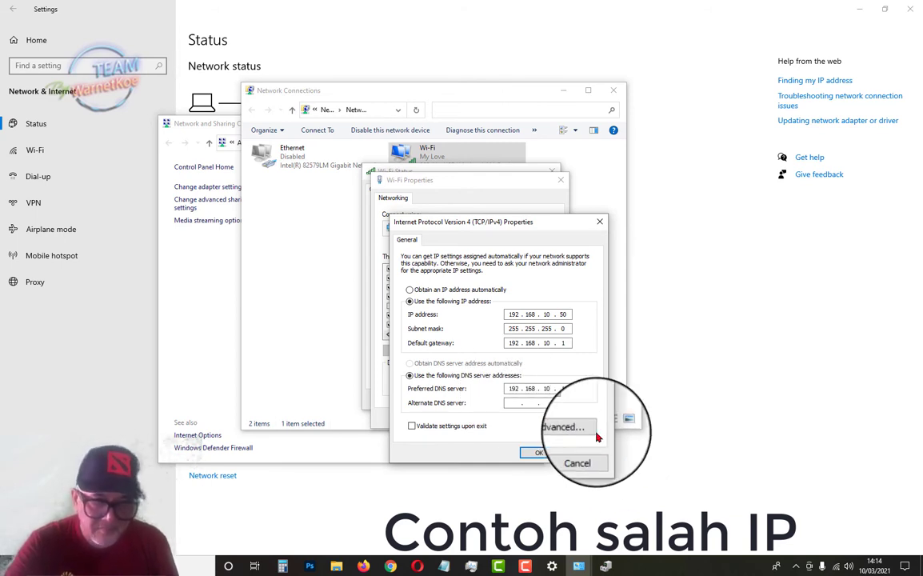
{"action": "left_click", "coordinate": [539, 453]}
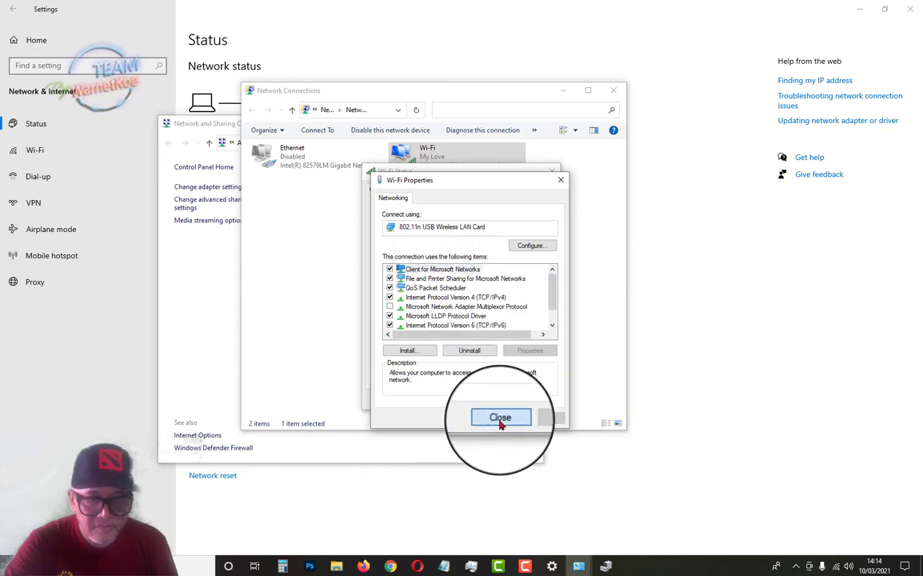
{"action": "left_click", "coordinate": [500, 419]}
{"action": "left_click", "coordinate": [528, 403]}
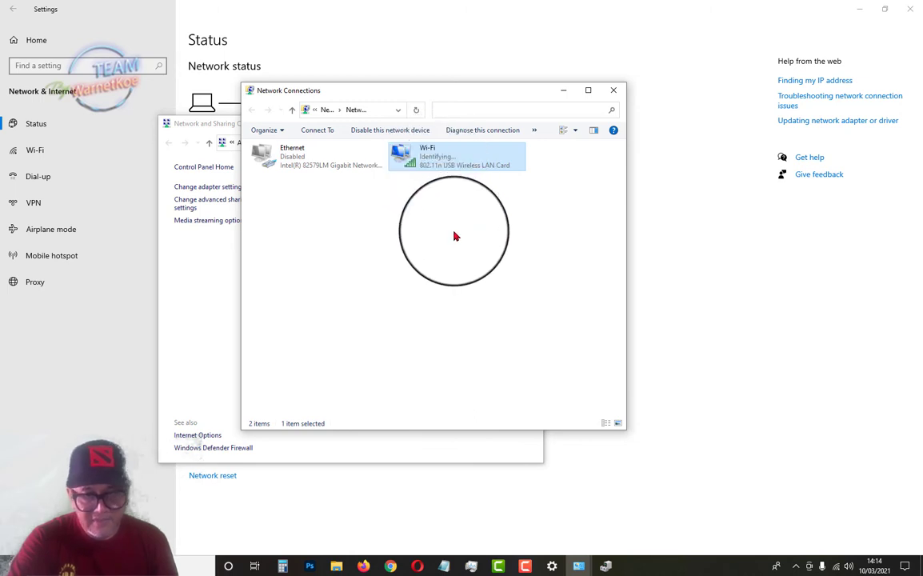
Step: Show the available Wi-Fi networks and select My Love to check its connection state
{"action": "left_click", "coordinate": [824, 561]}
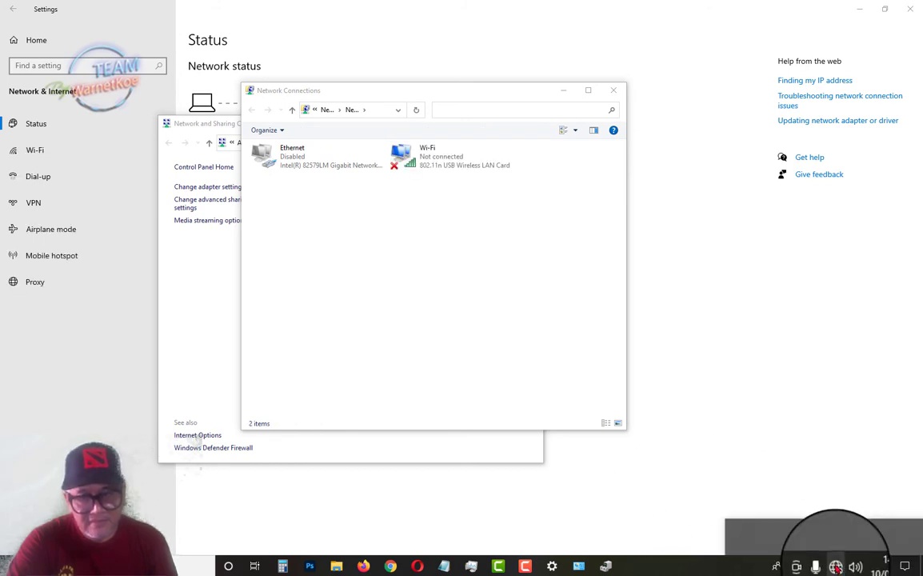
{"action": "left_click", "coordinate": [835, 566]}
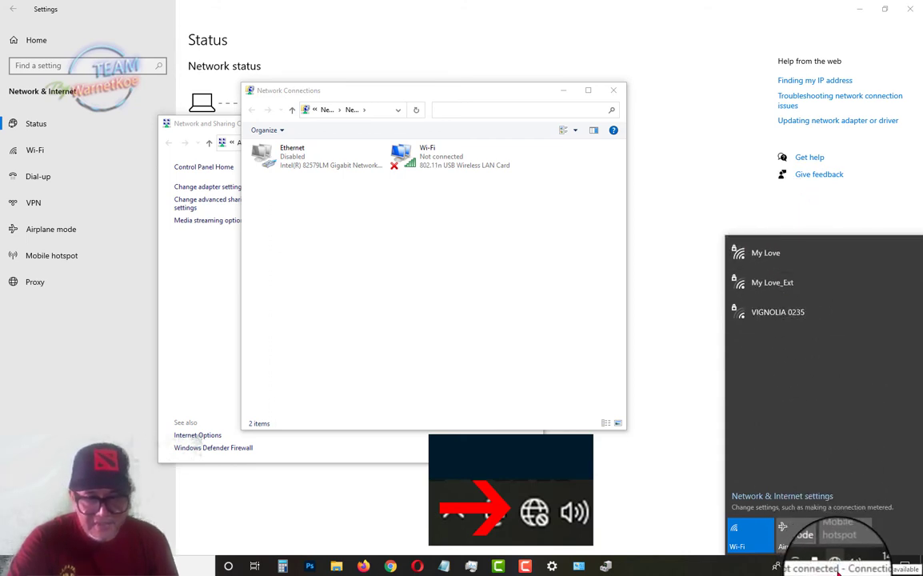
{"action": "left_click", "coordinate": [759, 256]}
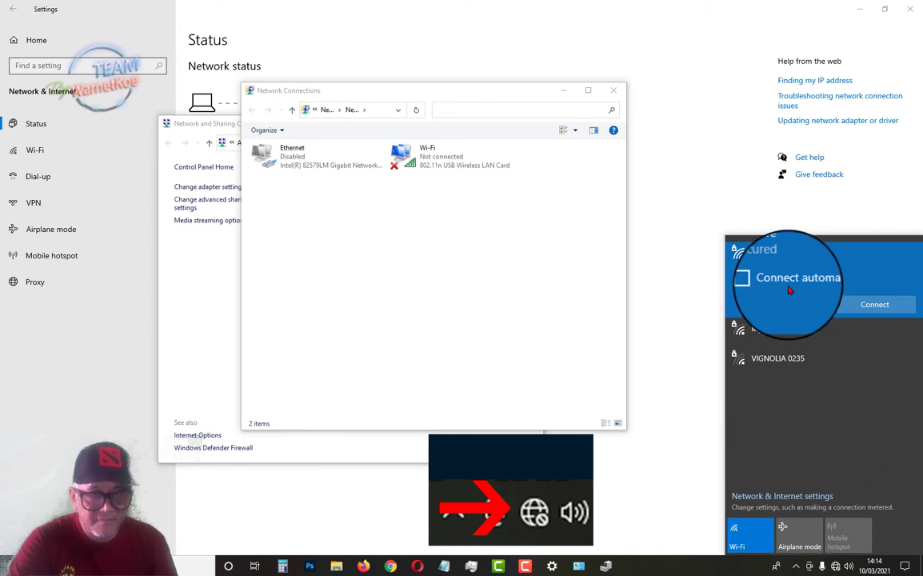
Step: Dismiss the network list and close Network Connections, Network and Sharing Center and Settings
{"action": "left_click", "coordinate": [490, 217]}
{"action": "left_click", "coordinate": [614, 90]}
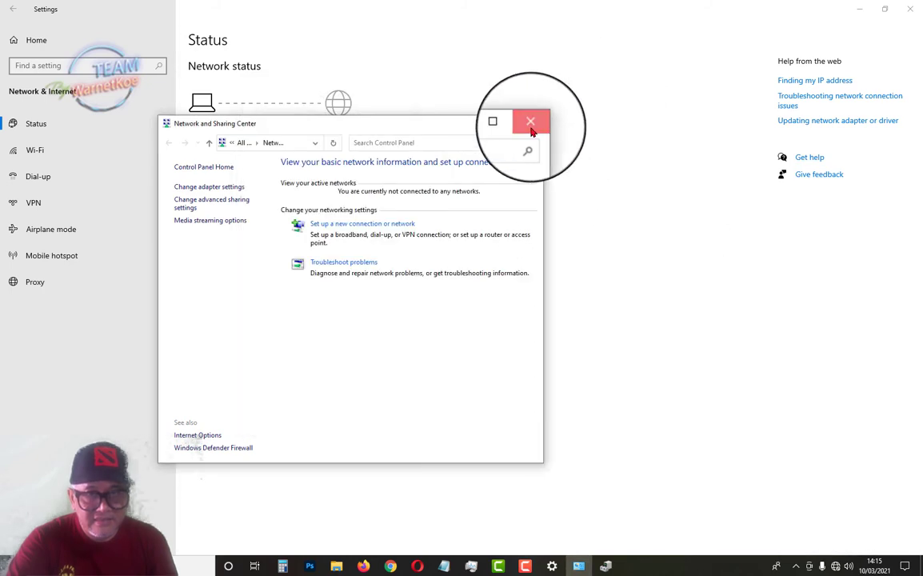
{"action": "left_click", "coordinate": [531, 126]}
{"action": "left_click", "coordinate": [910, 8]}
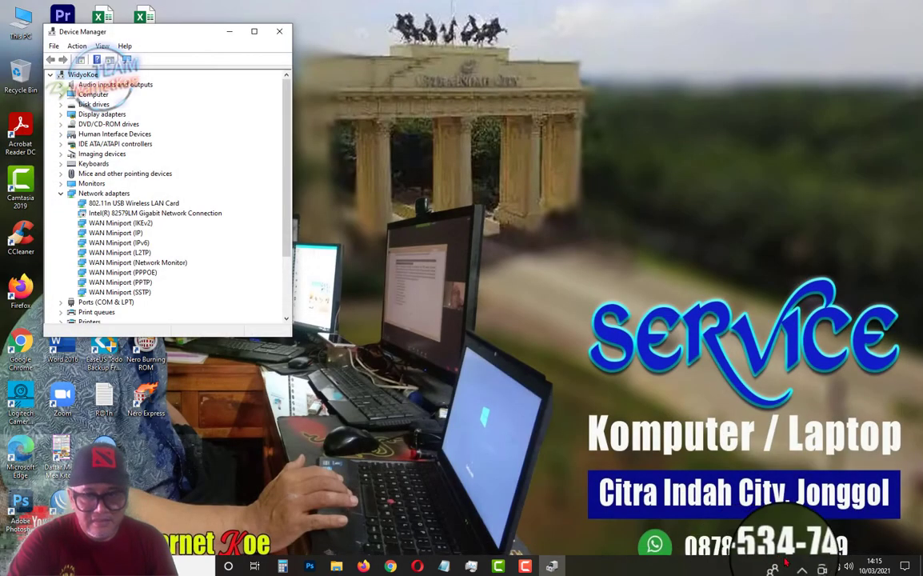
Step: Open the adapter settings from the available networks list by way of Network & Internet settings and Network and Sharing Center
{"action": "left_click", "coordinate": [822, 569]}
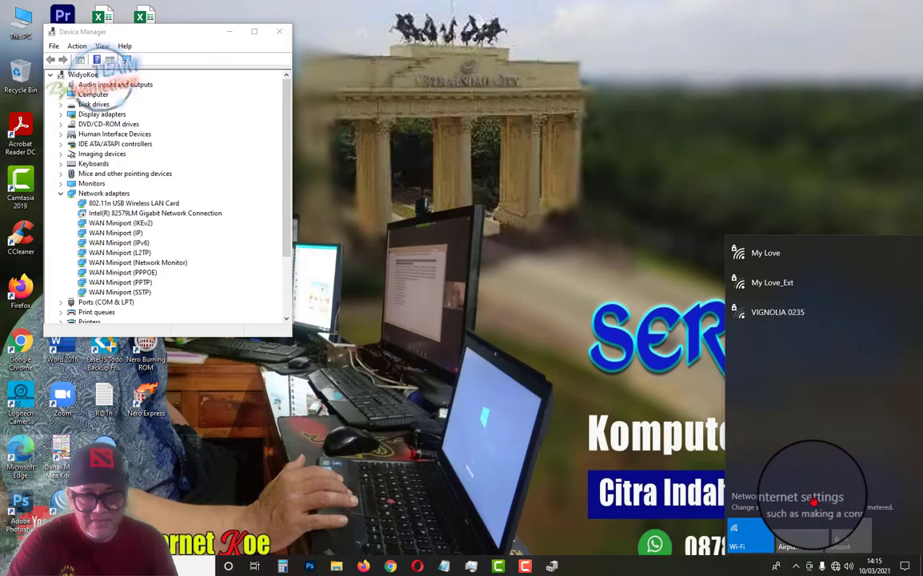
{"action": "left_click", "coordinate": [814, 501]}
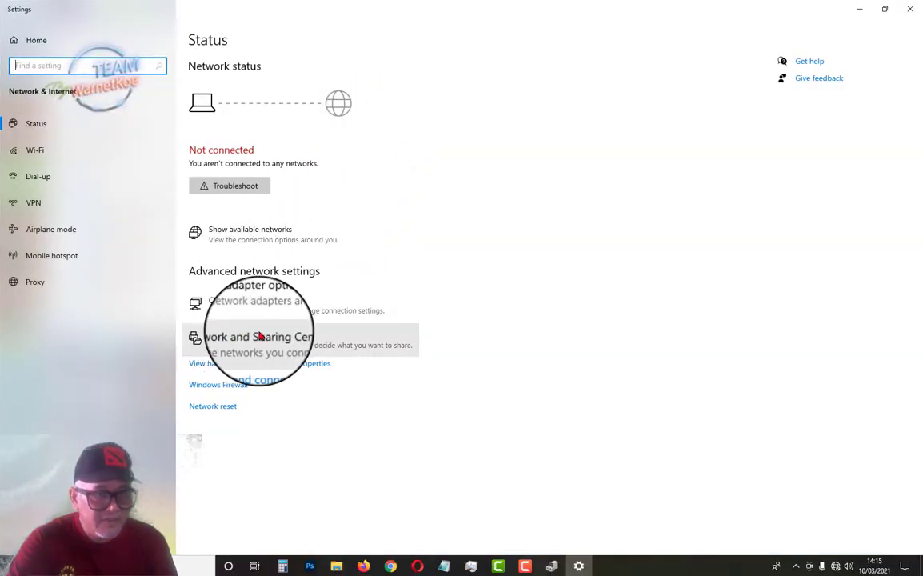
{"action": "left_click", "coordinate": [289, 343]}
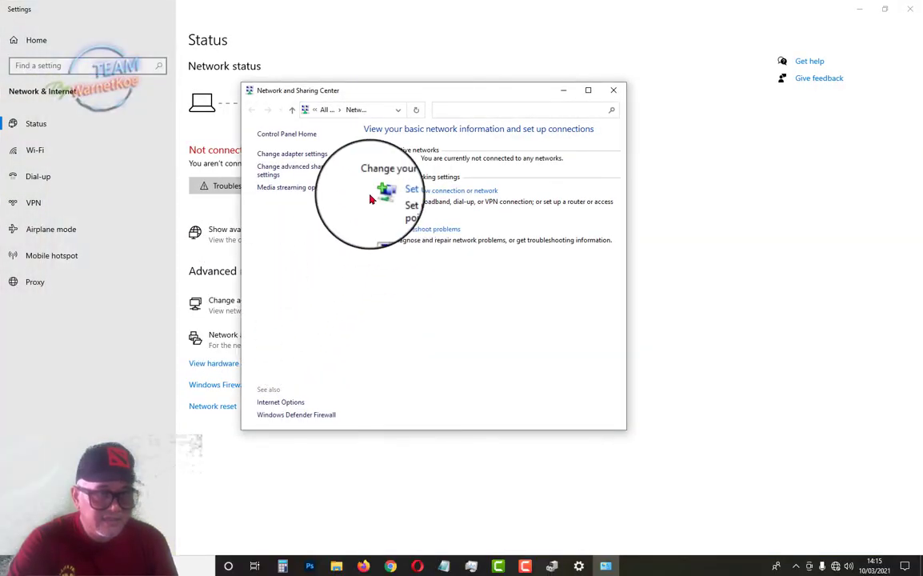
{"action": "left_click", "coordinate": [303, 154]}
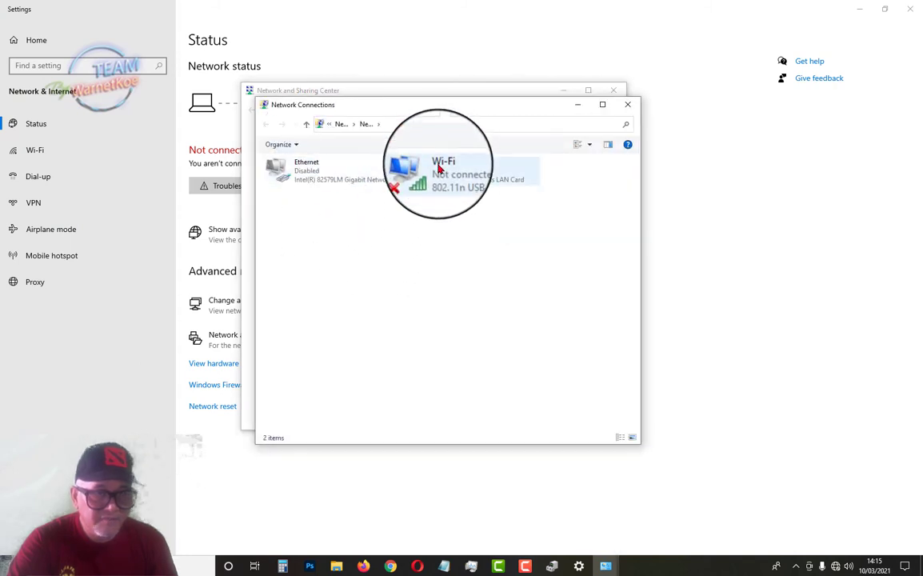
Step: Open the Internet Protocol Version 4 (TCP/IPv4) properties of the Wi-Fi adapter
{"action": "left_click", "coordinate": [438, 167]}
{"action": "right_click", "coordinate": [441, 164]}
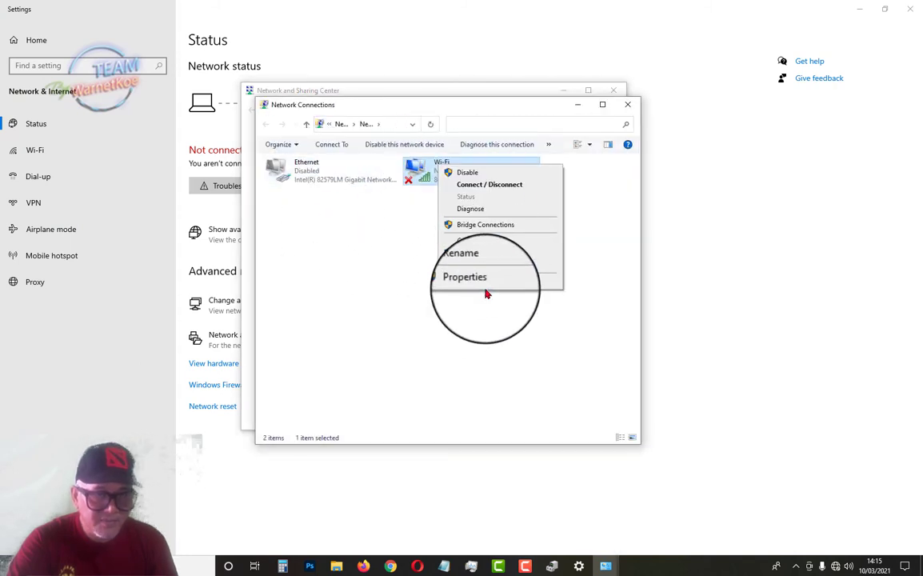
{"action": "key", "text": "Escape"}
{"action": "right_click", "coordinate": [465, 173]}
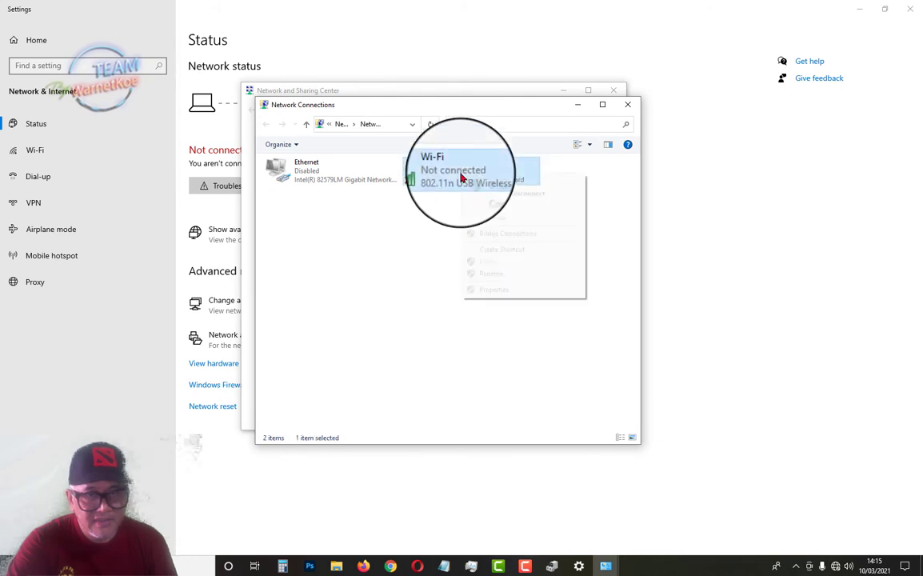
{"action": "left_click", "coordinate": [498, 293]}
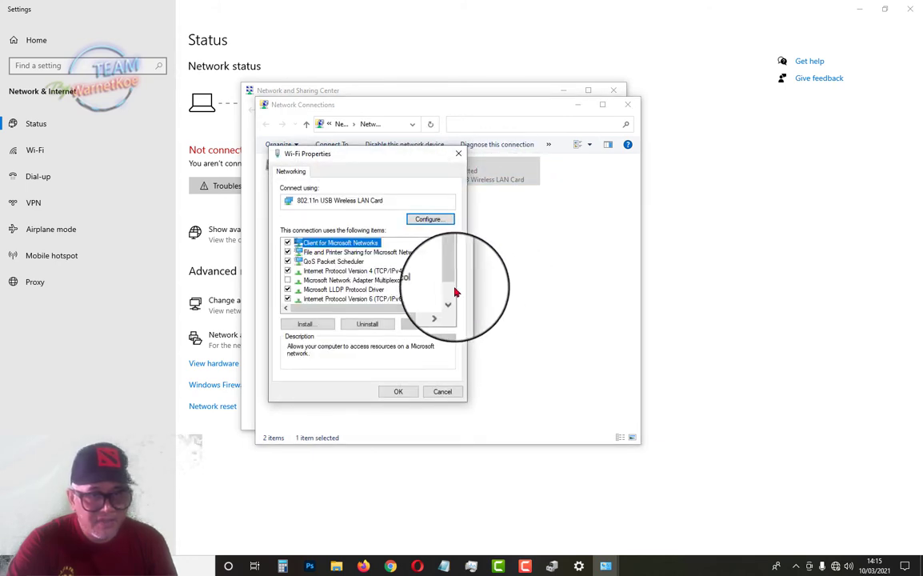
{"action": "left_click", "coordinate": [379, 272]}
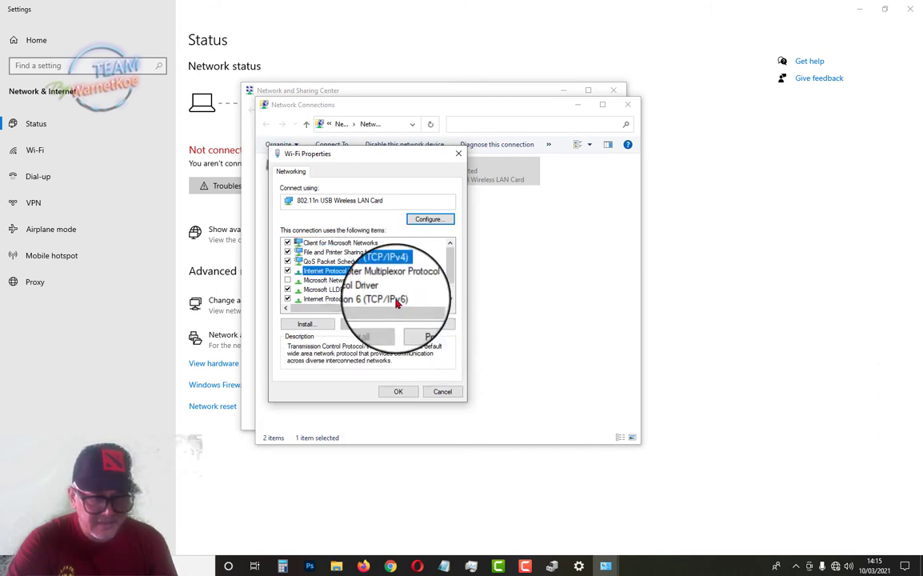
{"action": "left_click", "coordinate": [436, 325]}
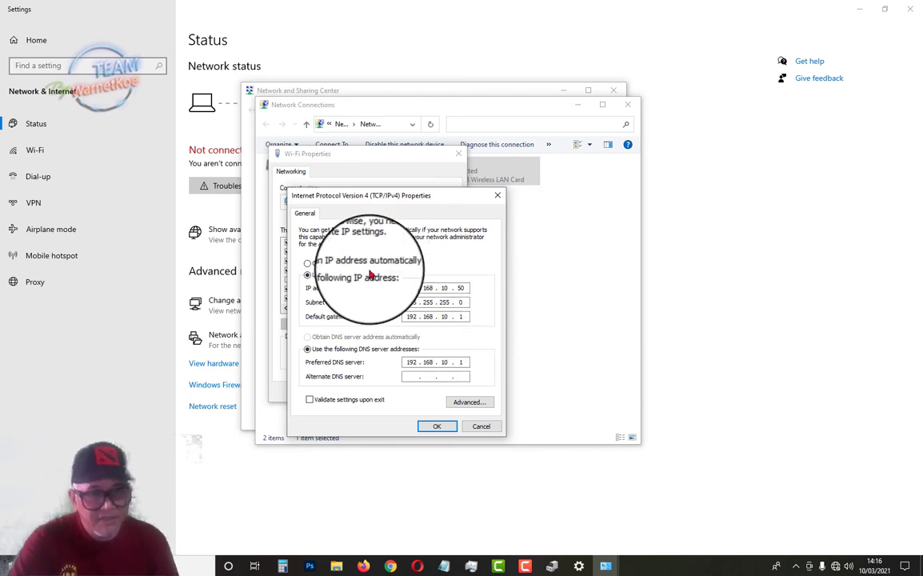
Step: Set the Wi-Fi adapter to obtain its IP address and DNS server address automatically, and apply the changes
{"action": "left_click", "coordinate": [360, 264]}
{"action": "left_click", "coordinate": [357, 340]}
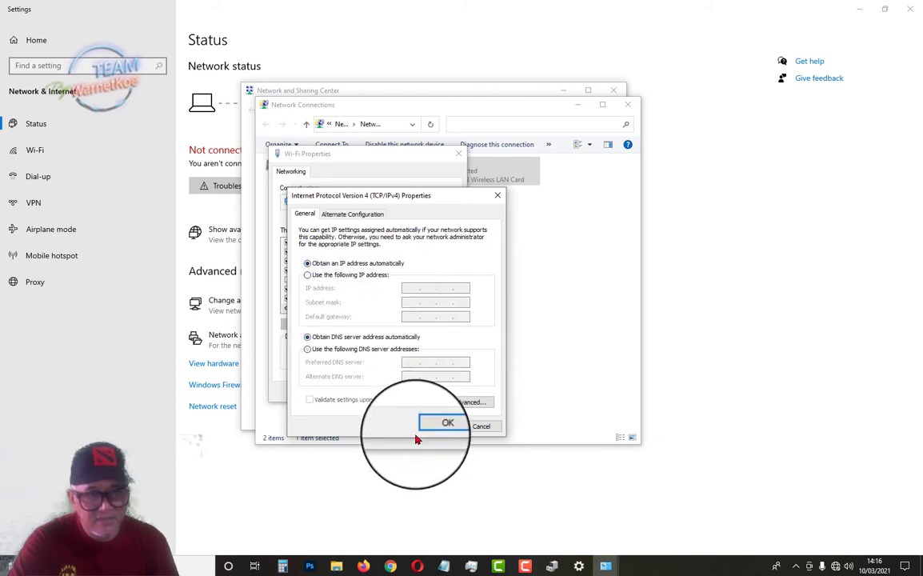
{"action": "left_click", "coordinate": [436, 428]}
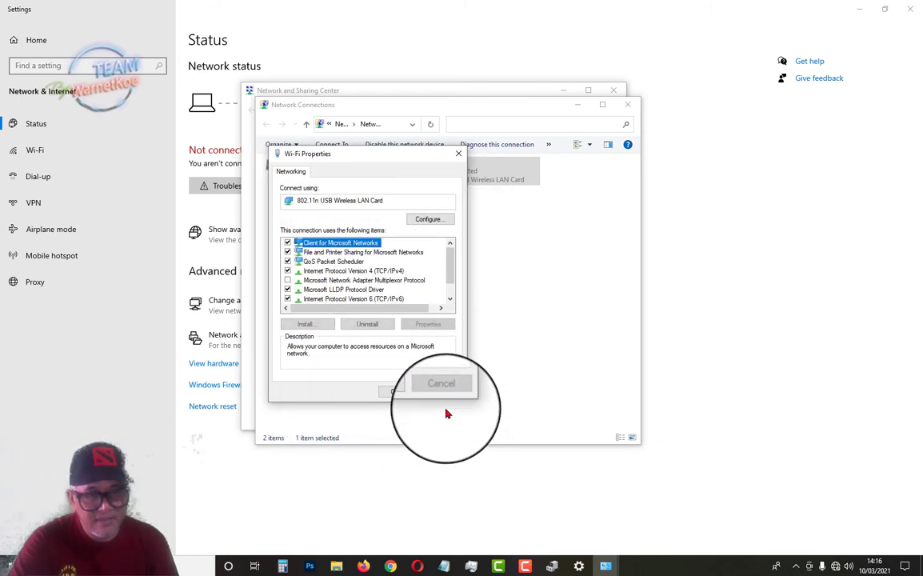
{"action": "left_click", "coordinate": [396, 393]}
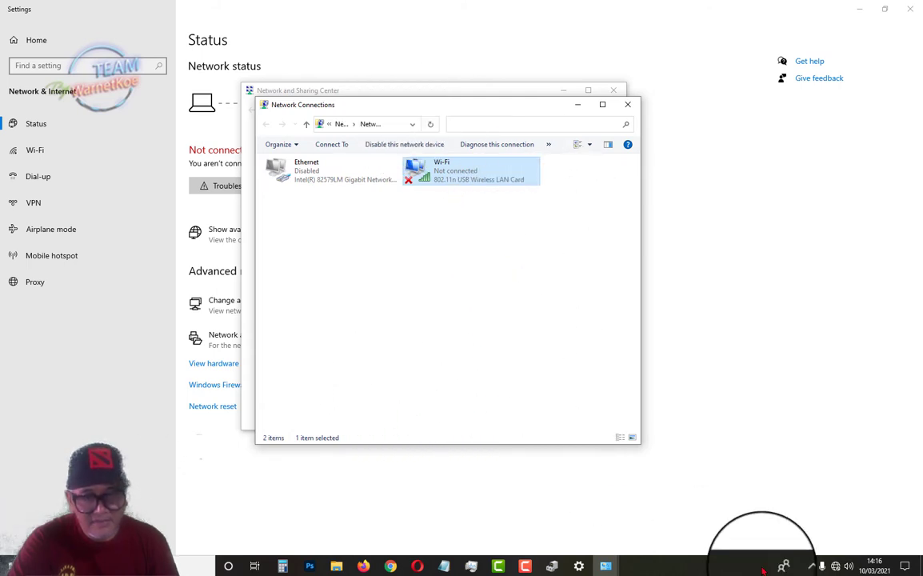
Step: Connect to the My Love Wi-Fi network
{"action": "left_click", "coordinate": [836, 567]}
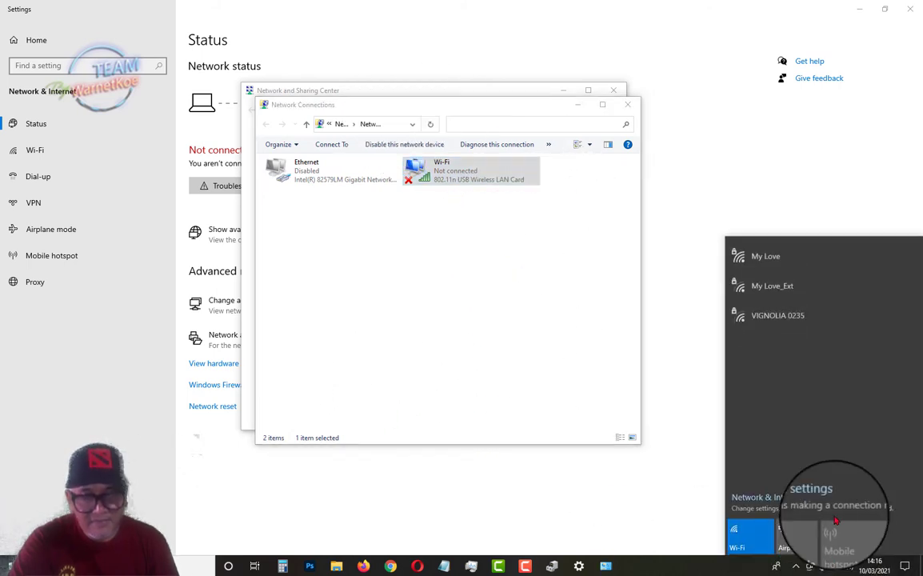
{"action": "left_click", "coordinate": [798, 258]}
{"action": "left_click", "coordinate": [857, 305]}
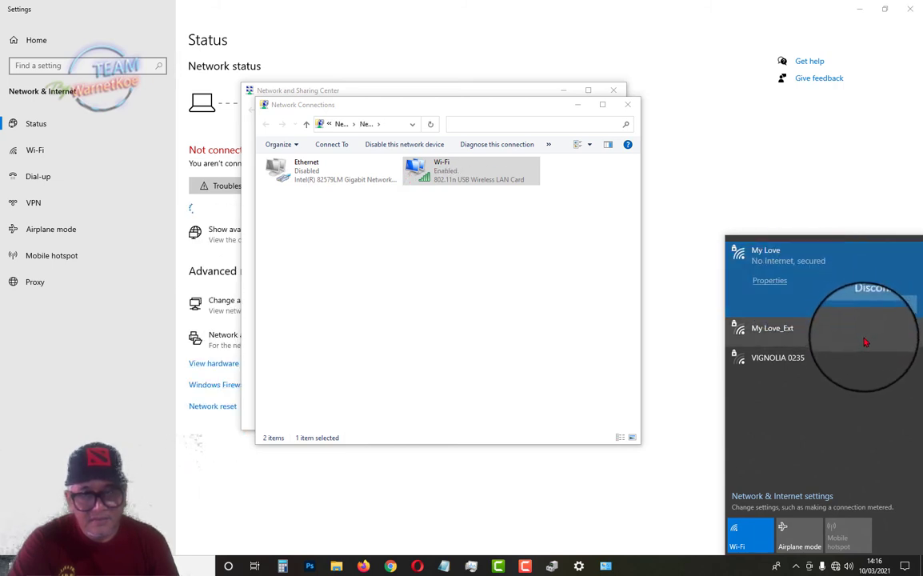
{"action": "left_click", "coordinate": [864, 309]}
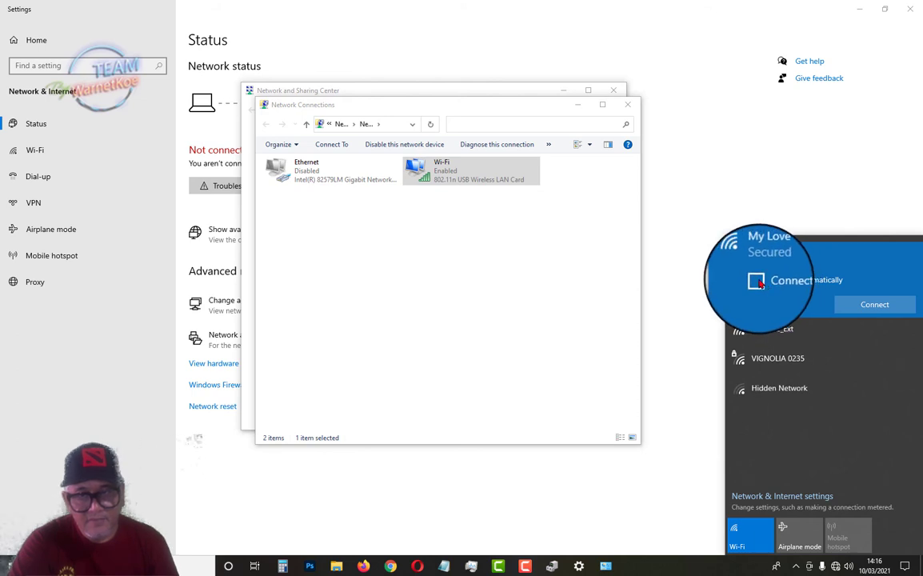
Step: Examine the Wi-Fi adapter's network connection details, closing and reopening them to check the assigned IP address
{"action": "double_click", "coordinate": [457, 184]}
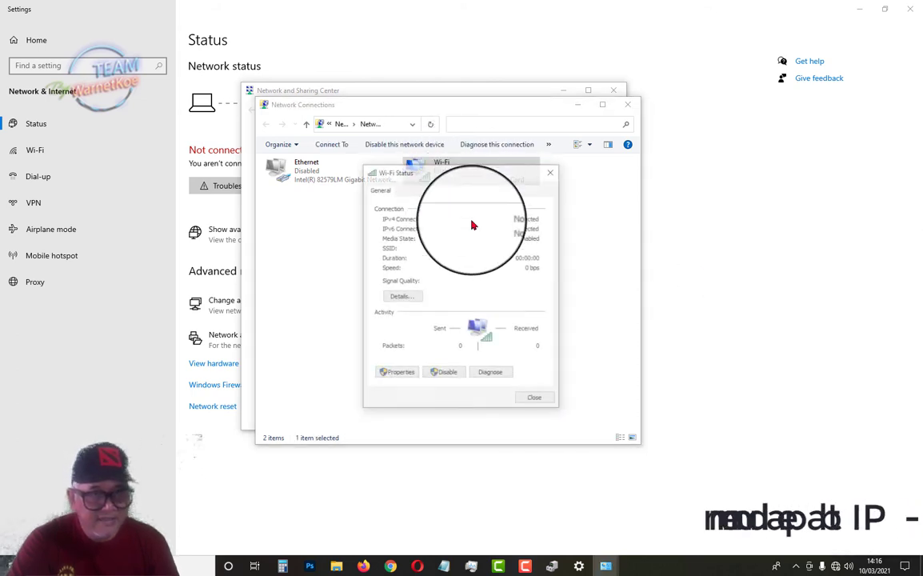
{"action": "left_click", "coordinate": [403, 294]}
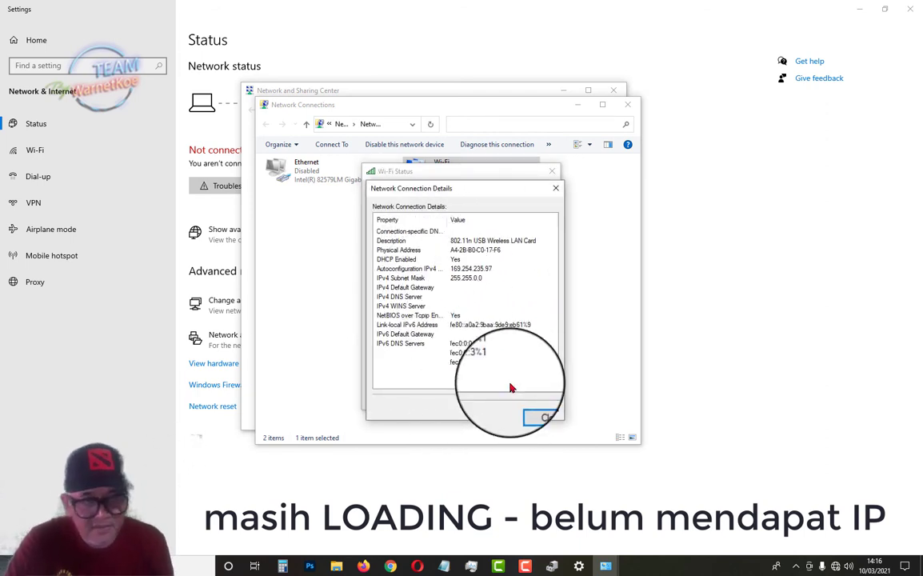
{"action": "left_click", "coordinate": [543, 416]}
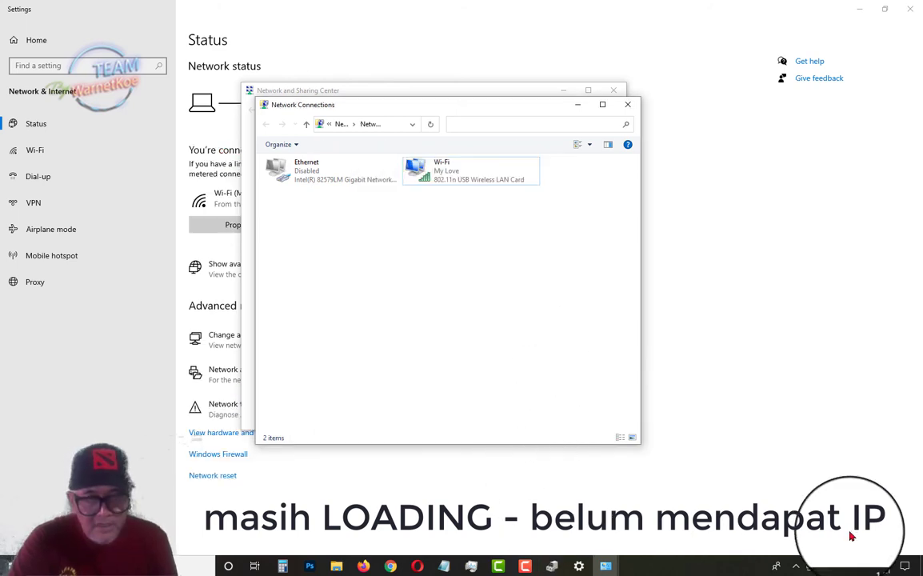
{"action": "double_click", "coordinate": [449, 166]}
{"action": "left_click", "coordinate": [404, 296]}
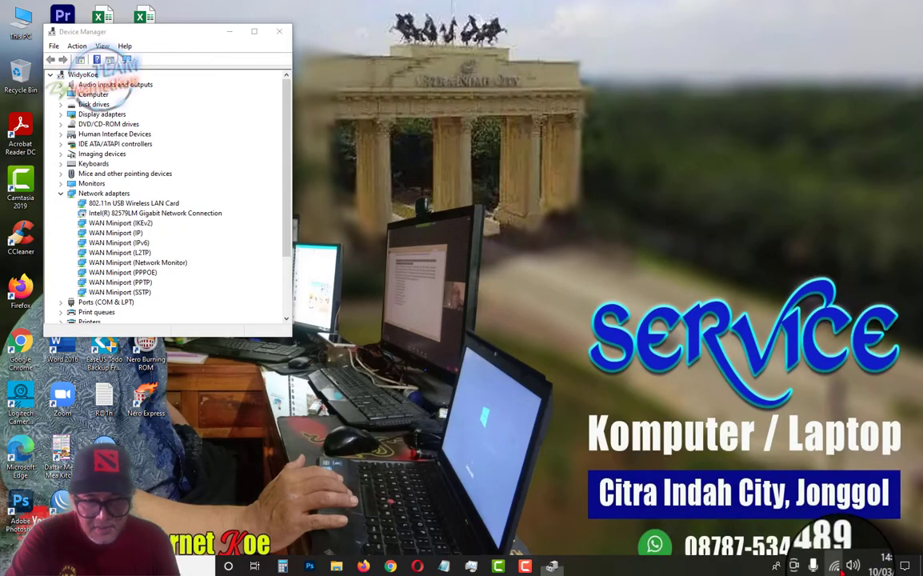
Step: Open Network & Internet settings again from the list of available Wi-Fi networks
{"action": "left_click", "coordinate": [836, 567]}
{"action": "left_click", "coordinate": [800, 498]}
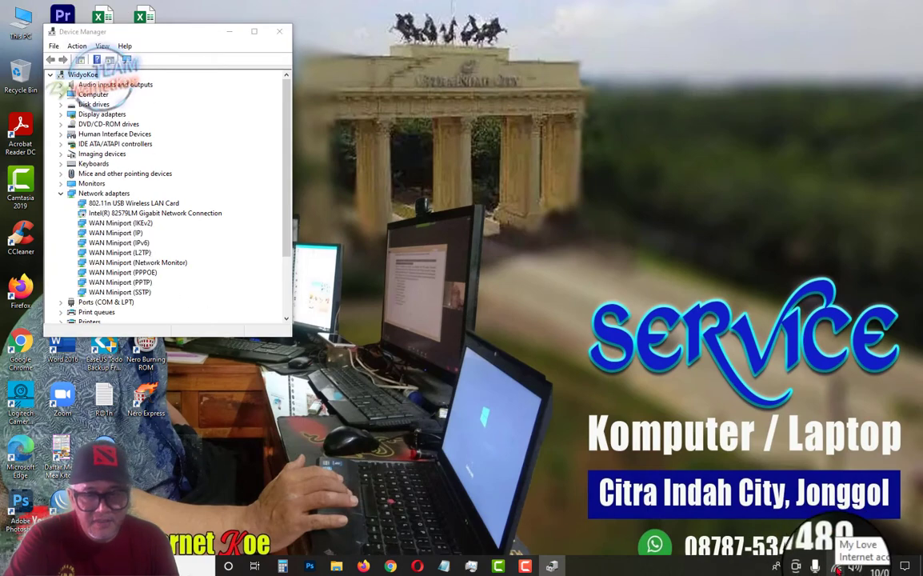
{"action": "left_click", "coordinate": [809, 566]}
{"action": "left_click", "coordinate": [800, 498]}
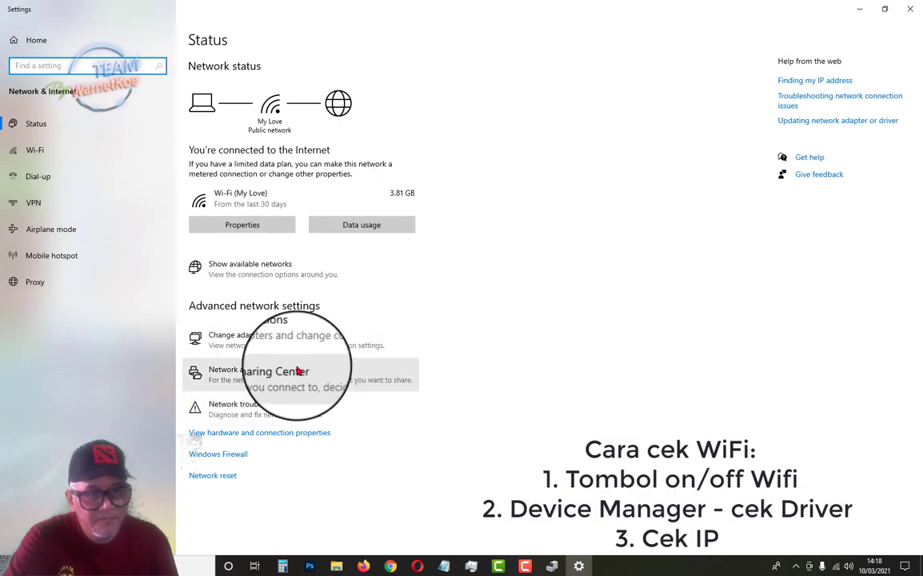
Step: Open the adapter settings through Network and Sharing Center and display the Wi-Fi adapter's status
{"action": "left_click", "coordinate": [324, 374]}
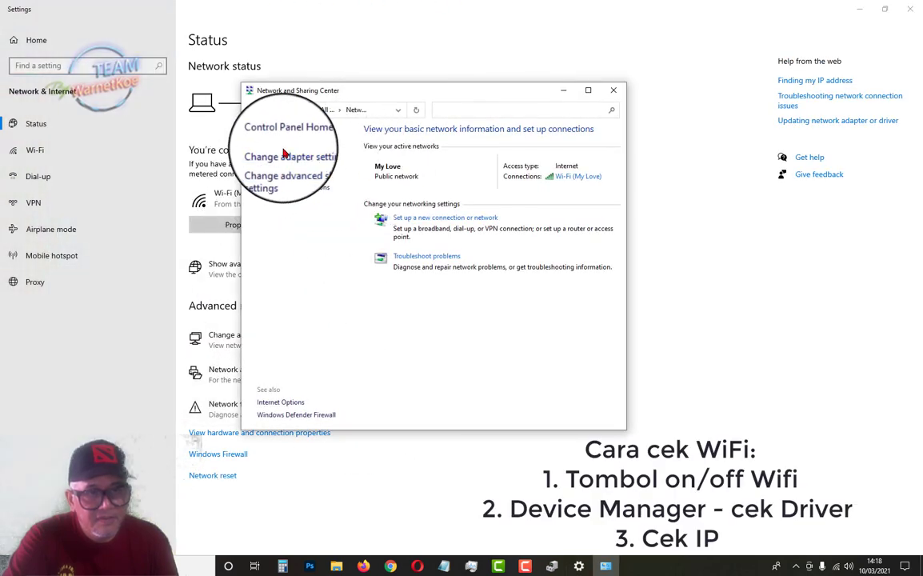
{"action": "left_click", "coordinate": [284, 157]}
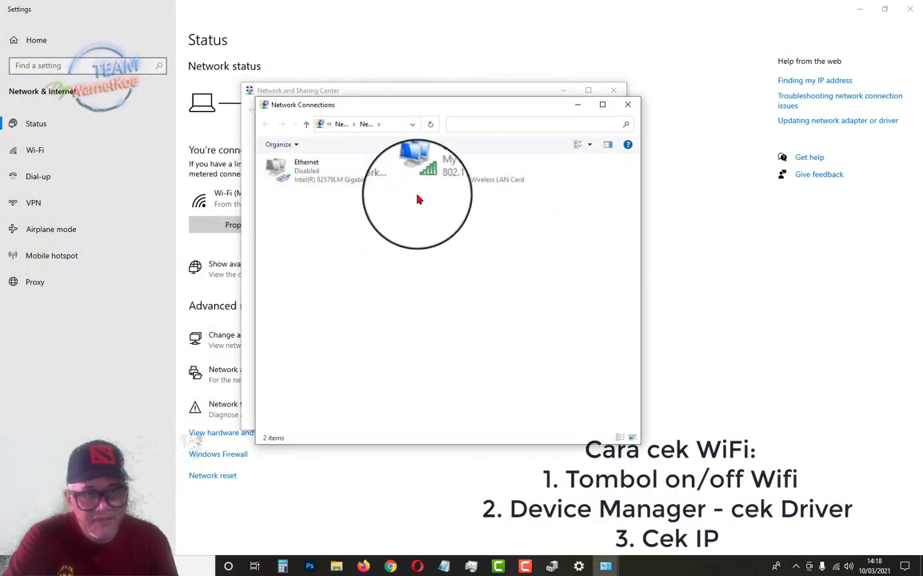
{"action": "left_click", "coordinate": [442, 169]}
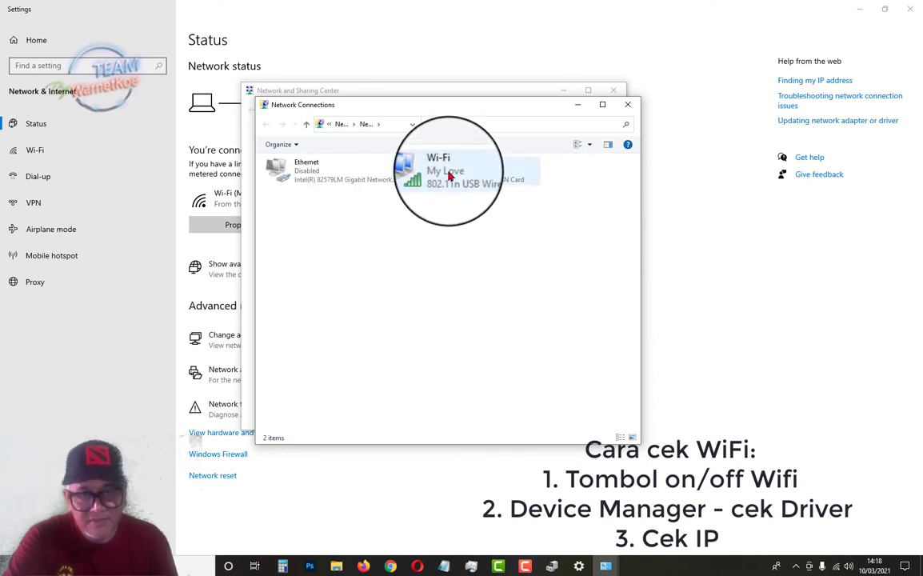
{"action": "double_click", "coordinate": [450, 177]}
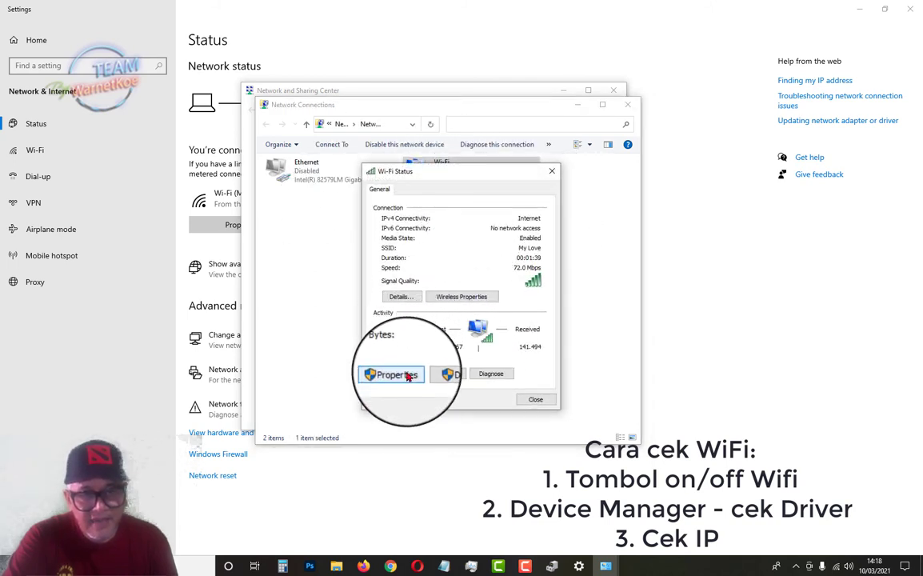